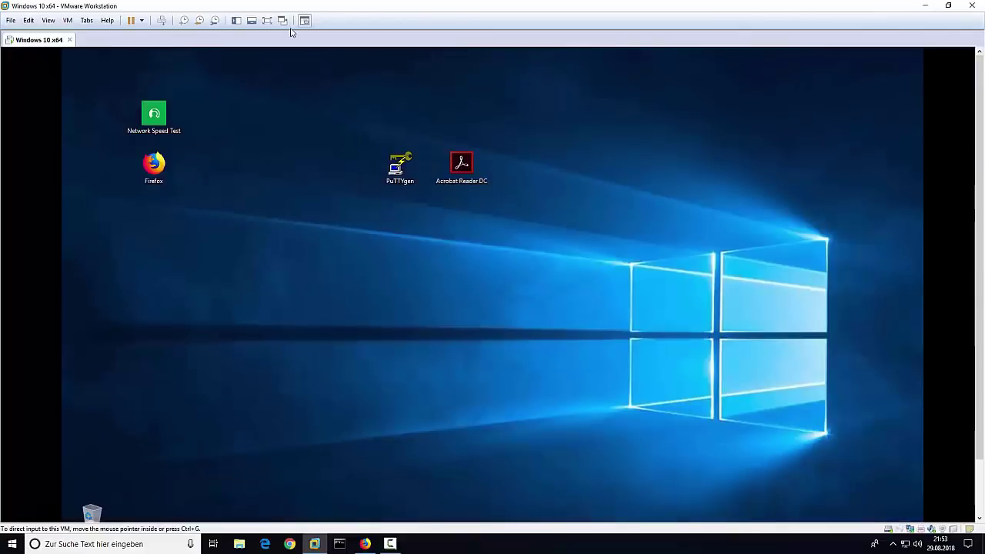
- Show the virtual machine full screen and try to pin the desktop's PuTTYgen shortcut to the taskbar
click(267, 20)
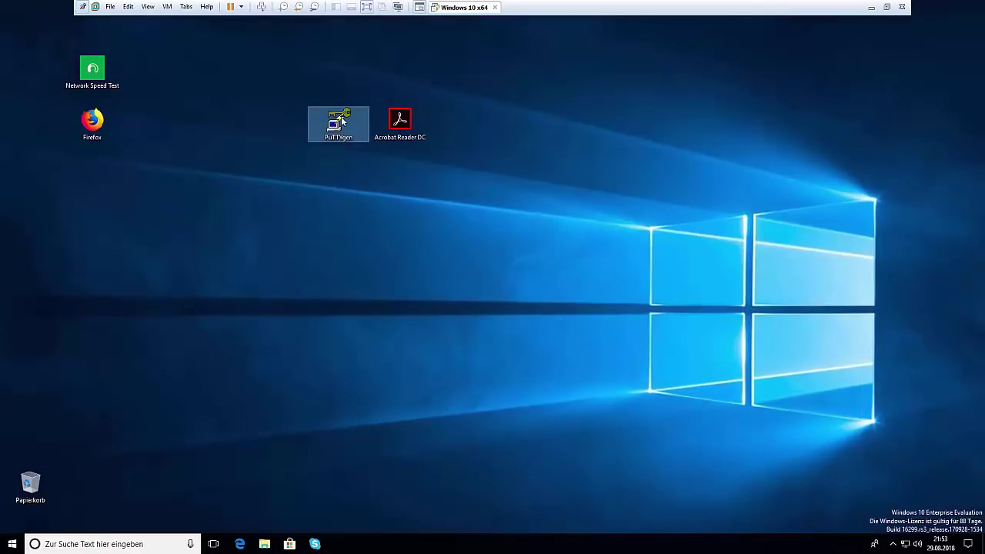
drag(342, 121, 401, 543)
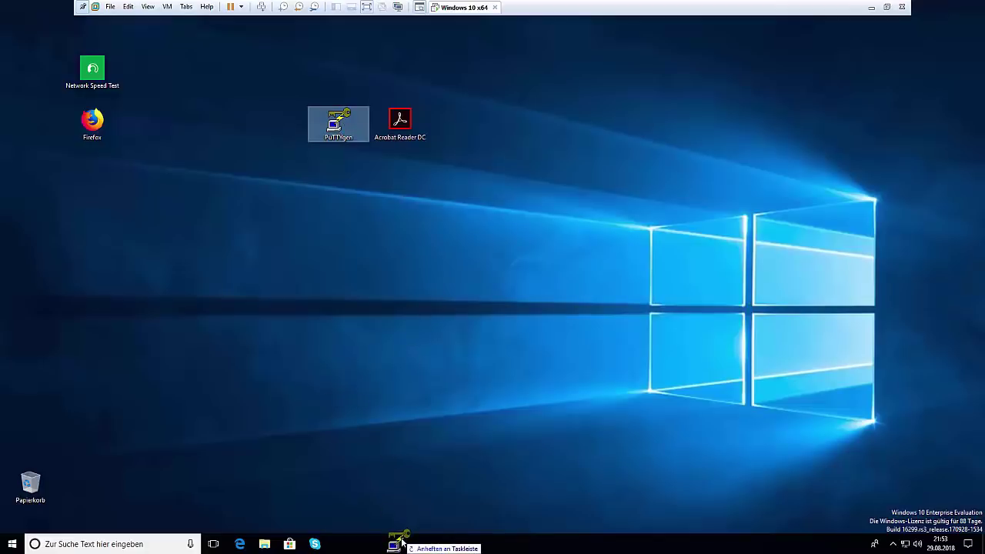
mouse_move(402, 542)
mouse_down()
mouse_move(425, 548)
mouse_move(398, 544)
mouse_up()
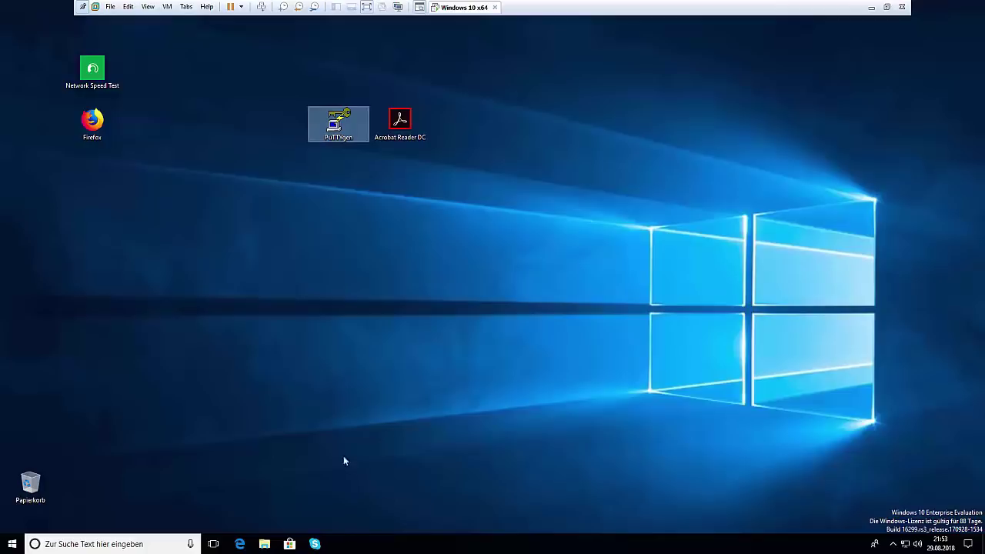
- Try to pin the desktop's Acrobat Reader DC shortcut to the taskbar
drag(400, 123, 447, 547)
click(435, 114)
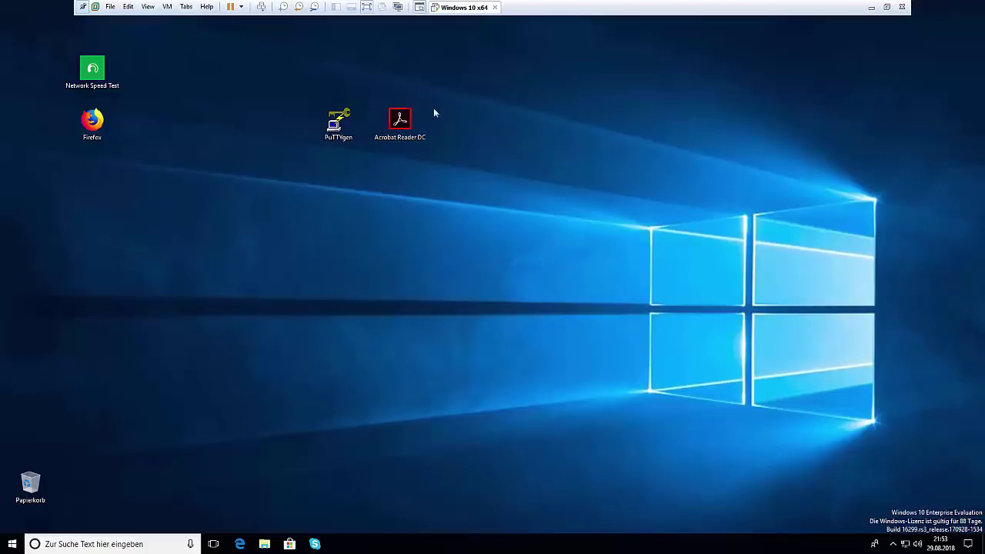
right_click(387, 129)
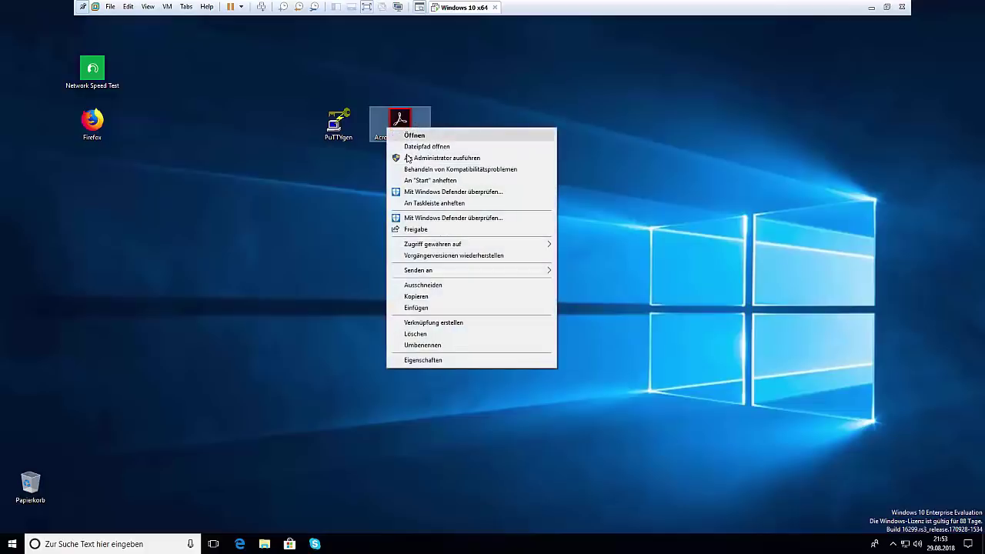
click(465, 203)
click(454, 231)
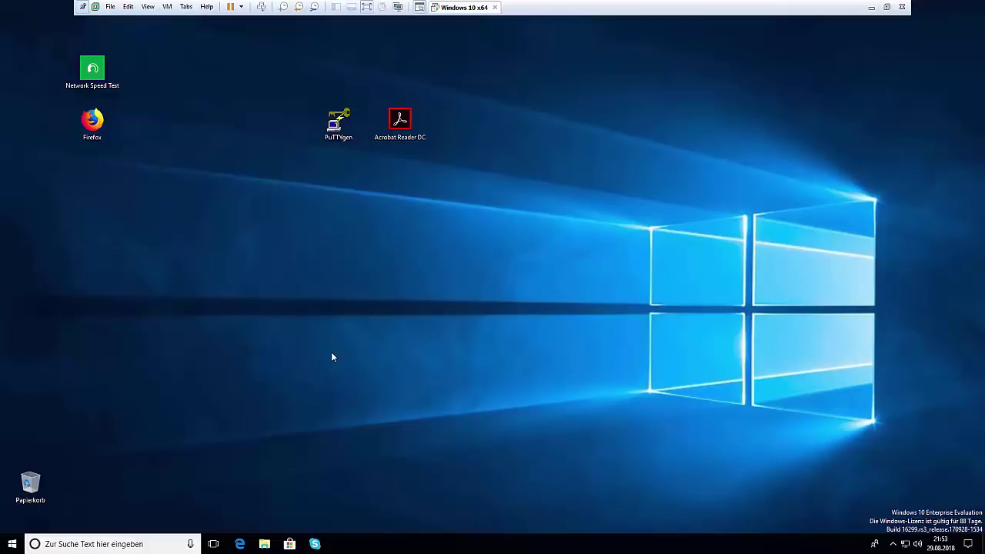
- Open a maximized File Explorer window and browse through drive C: and Benutzer to the user's profile folder
click(265, 544)
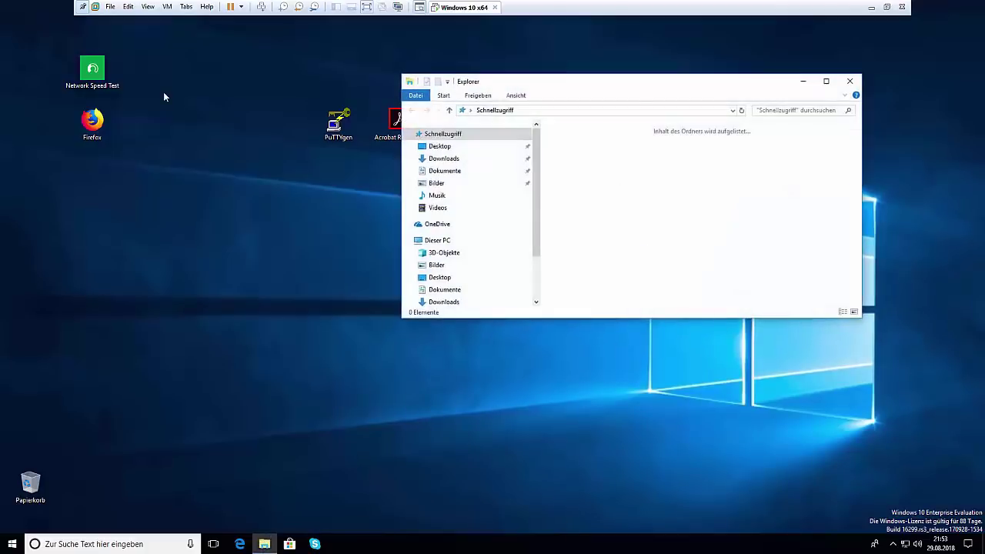
double_click(613, 93)
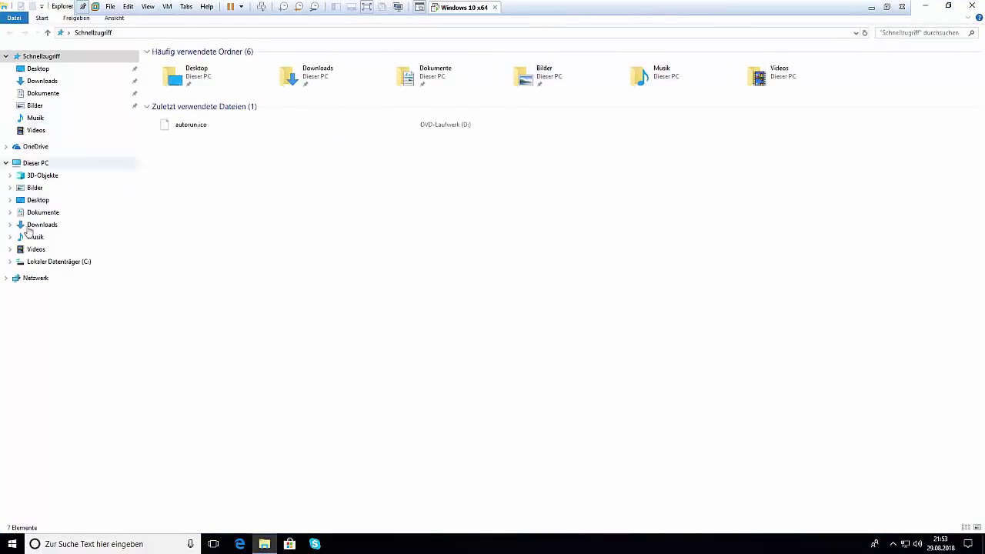
click(68, 262)
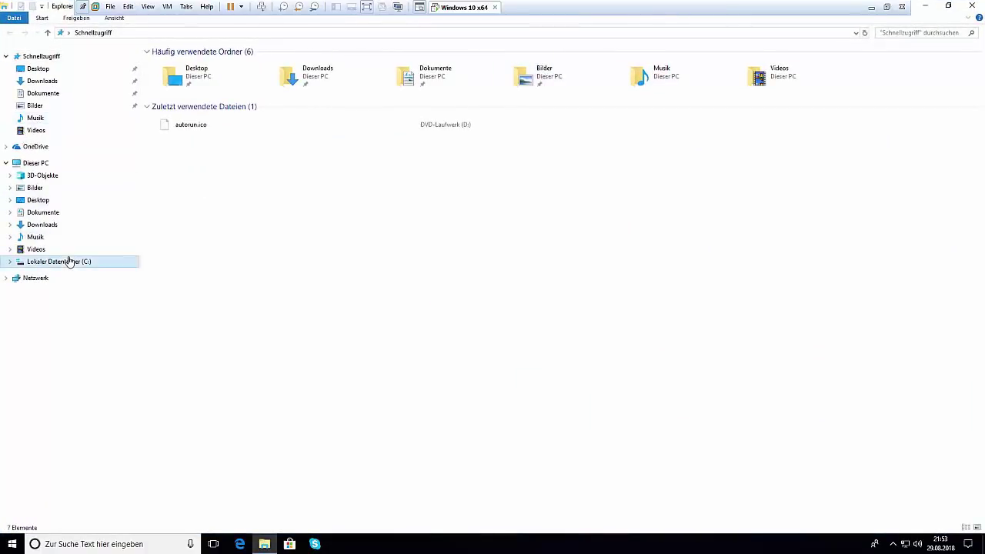
click(10, 261)
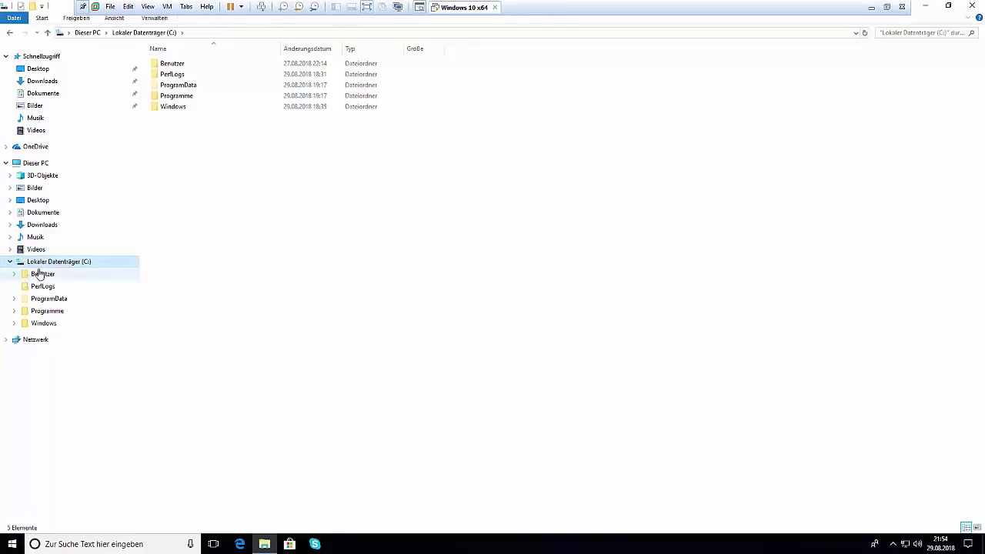
click(14, 275)
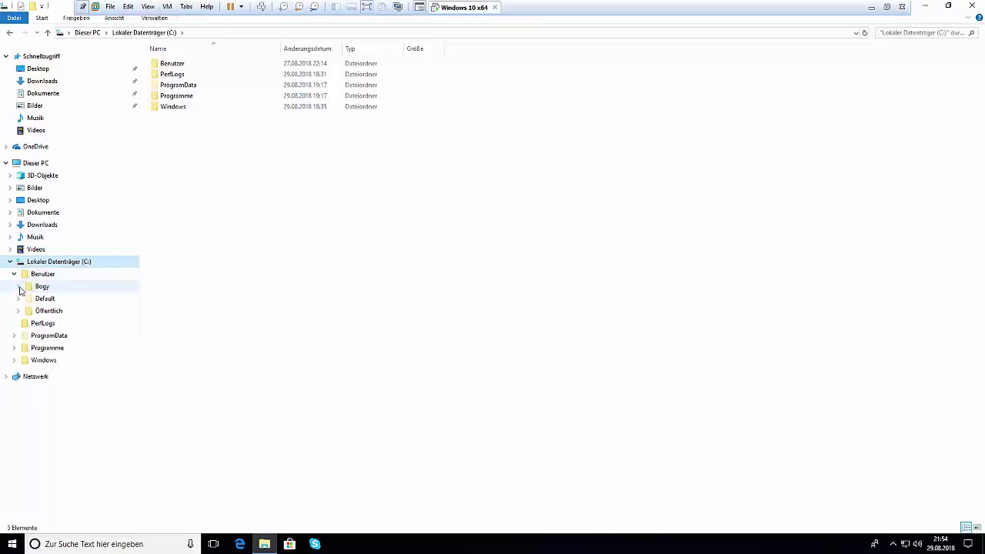
click(30, 289)
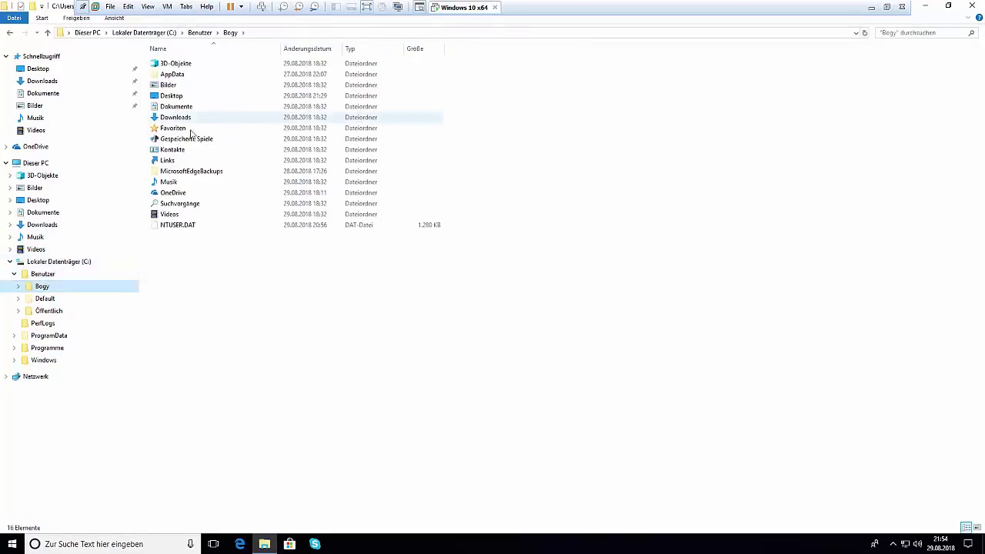
- Return to the root of drive C: and reopen the user's profile folder through Benutzer
key(alt+Up)
key(alt+Up)
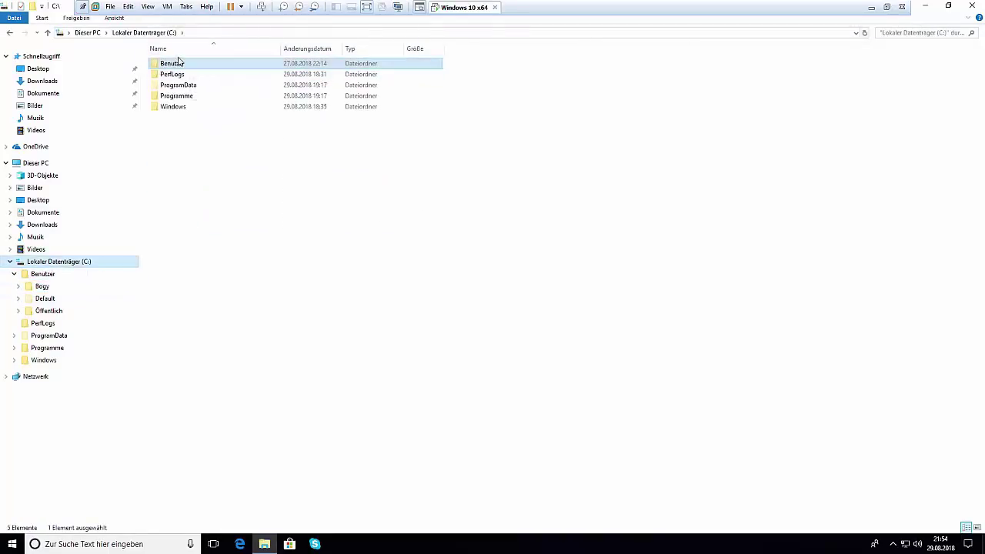
double_click(176, 66)
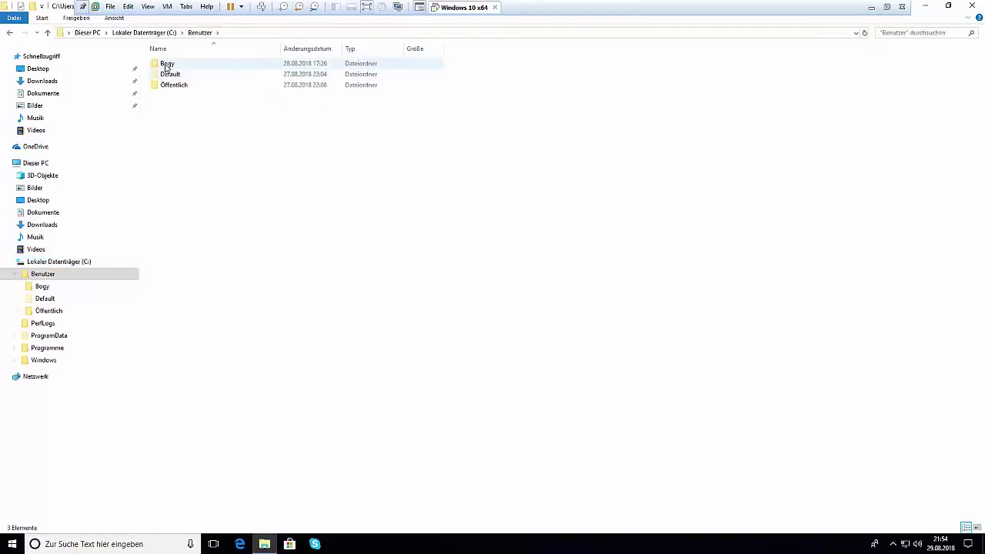
double_click(167, 66)
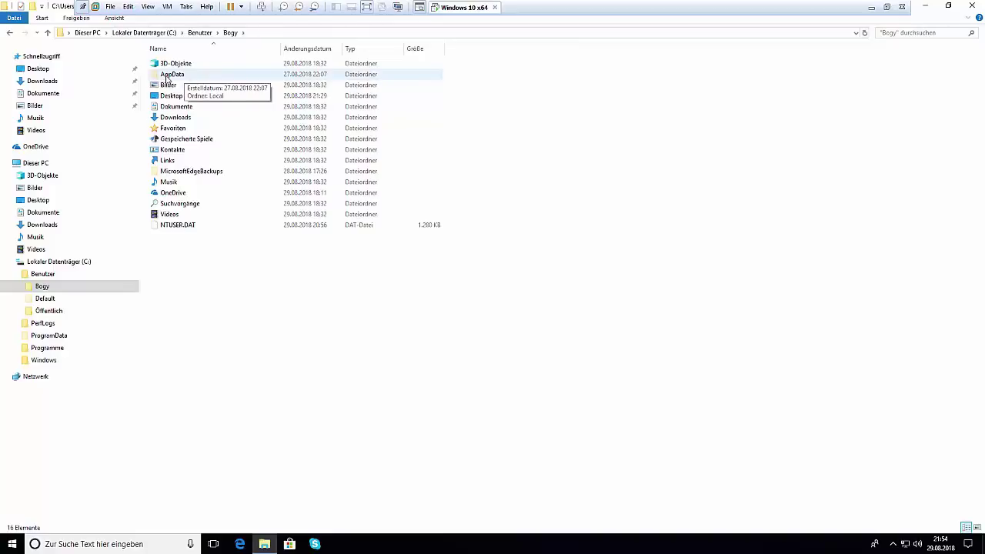
- Browse to AppData\Roaming\Microsoft\Internet Explorer\Quick Launch\User Pinned\TaskBar and restore the Explorer window from its maximized size
double_click(169, 77)
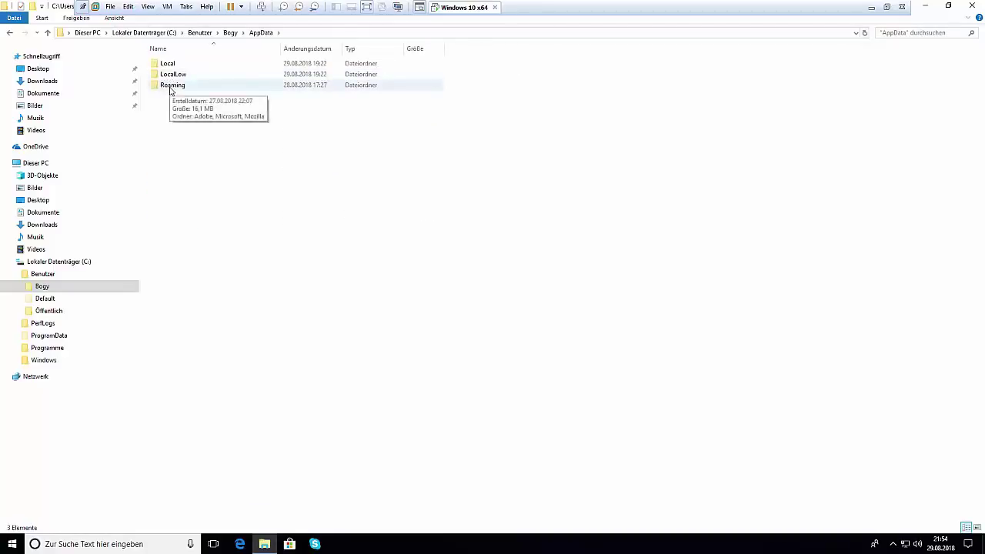
double_click(171, 88)
double_click(173, 75)
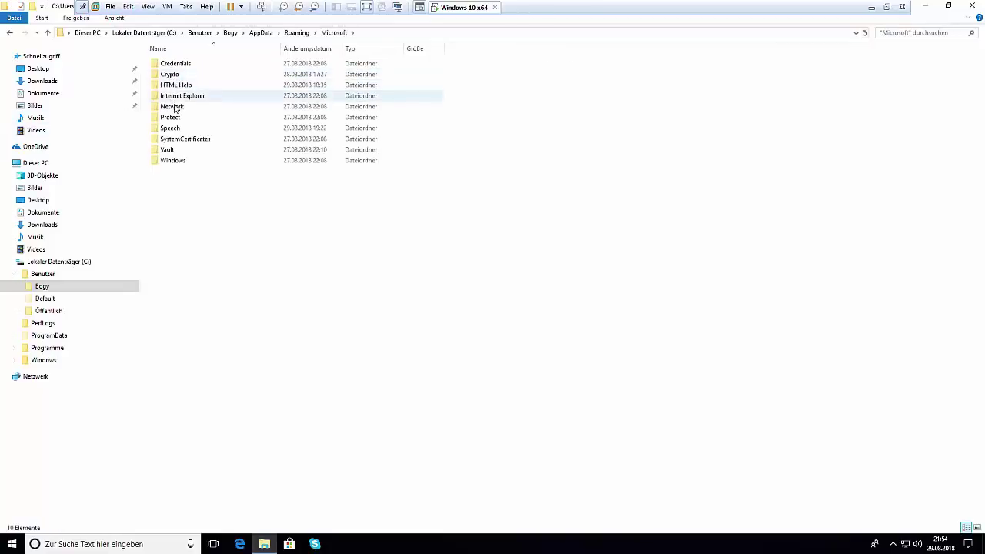
double_click(196, 96)
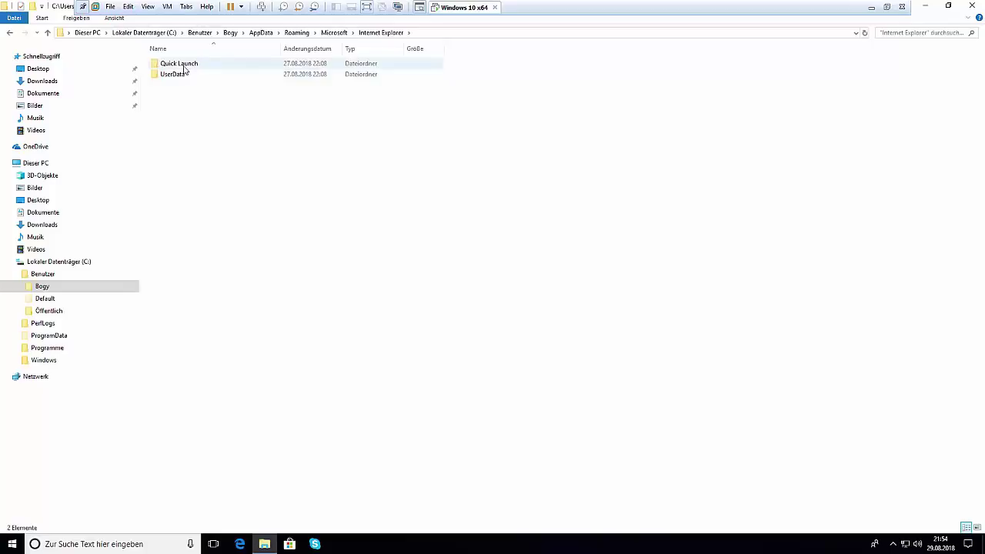
double_click(185, 66)
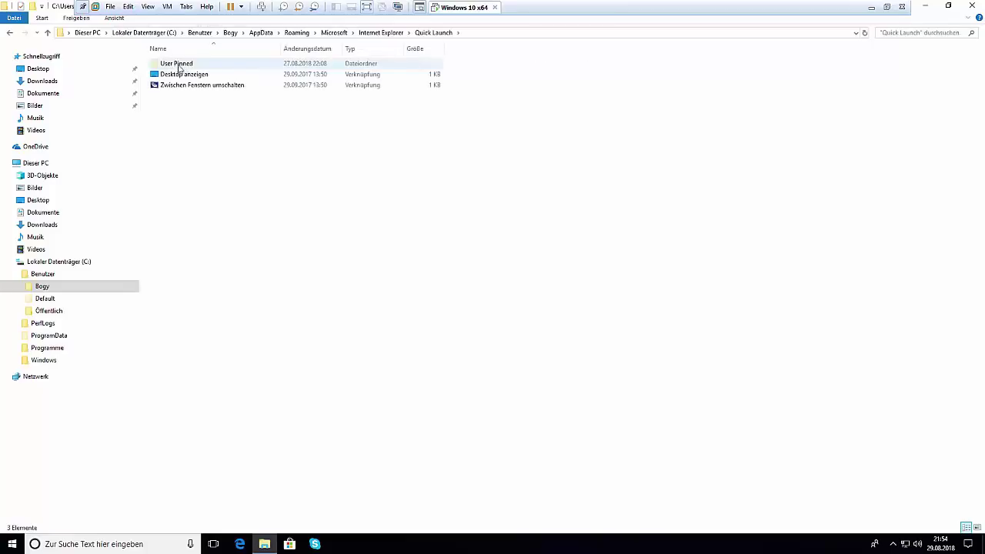
double_click(183, 67)
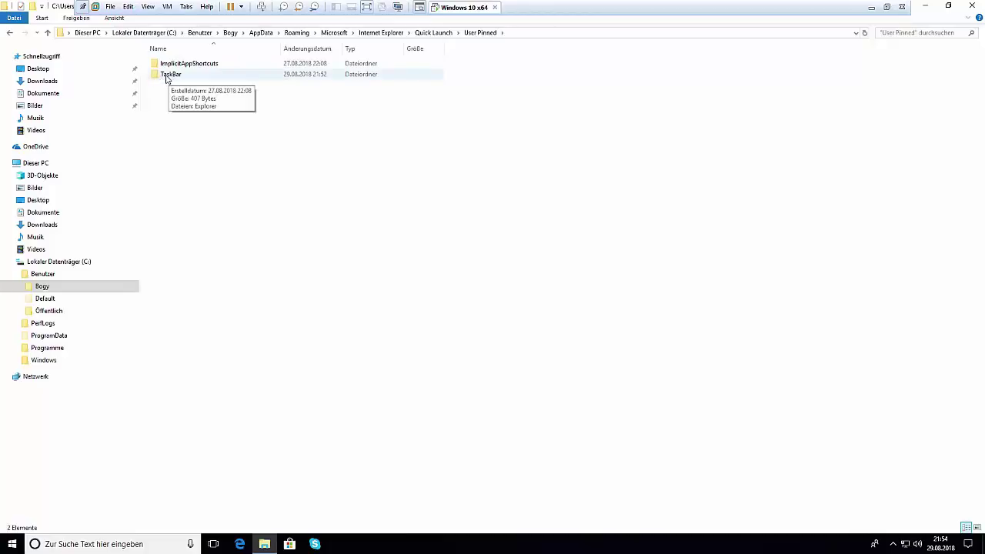
double_click(168, 75)
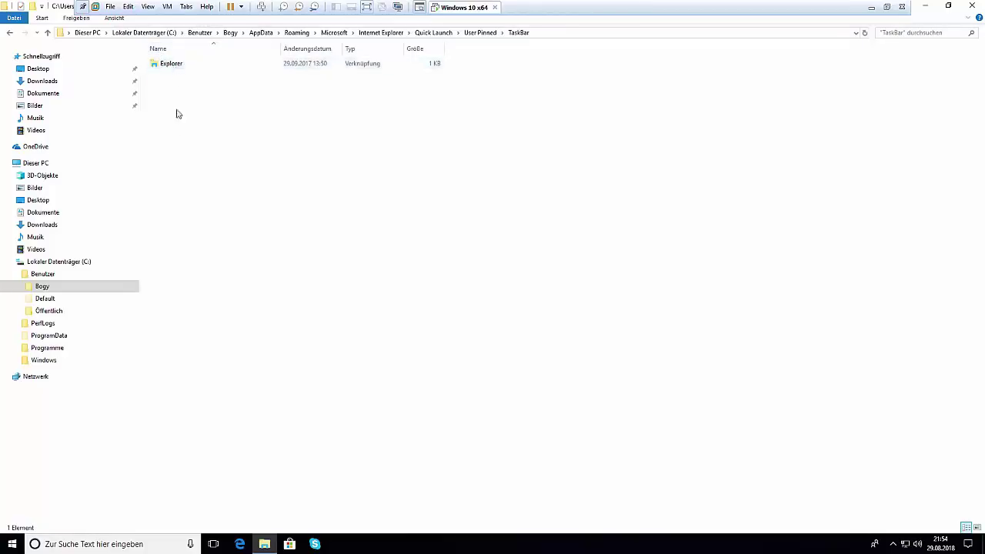
click(948, 6)
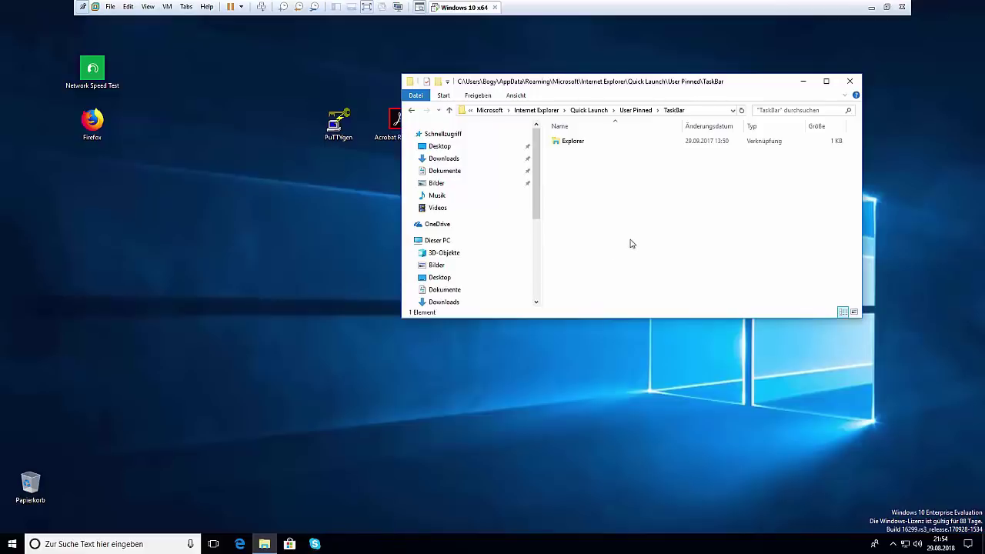
- Pin the desktop's Firefox shortcut to the taskbar and select its entry in the TaskBar folder
drag(91, 120, 370, 543)
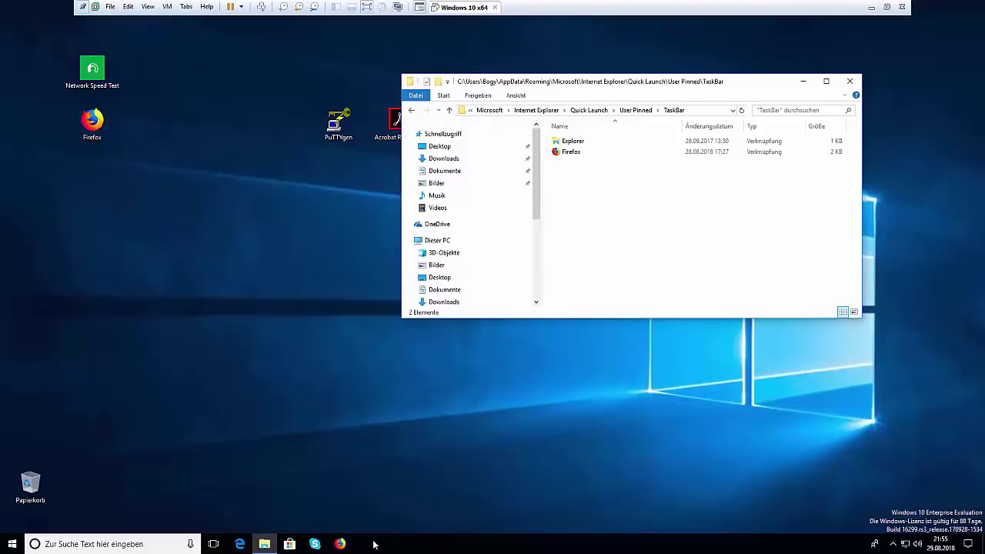
click(565, 158)
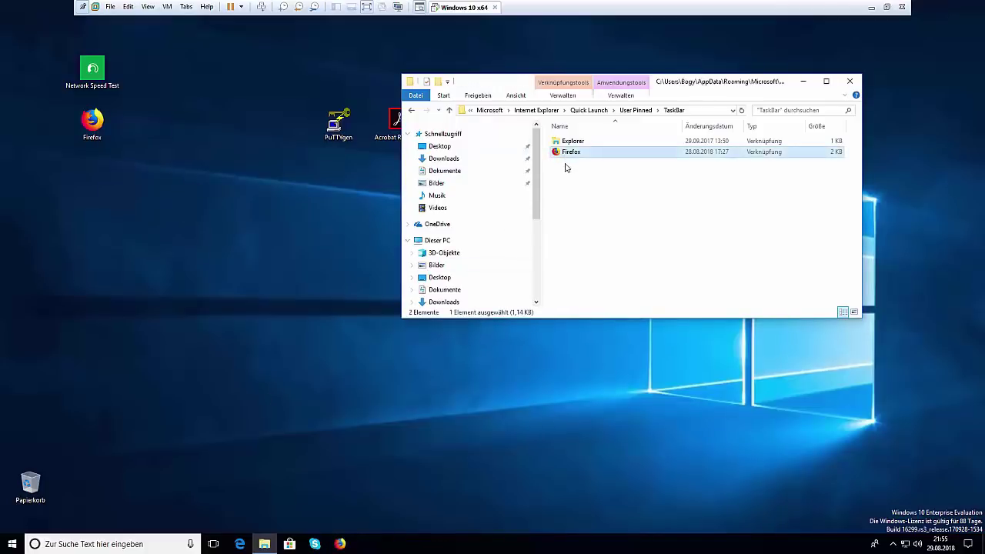
click(633, 192)
click(584, 156)
- Unpin Firefox from the taskbar and refresh the TaskBar folder
right_click(347, 545)
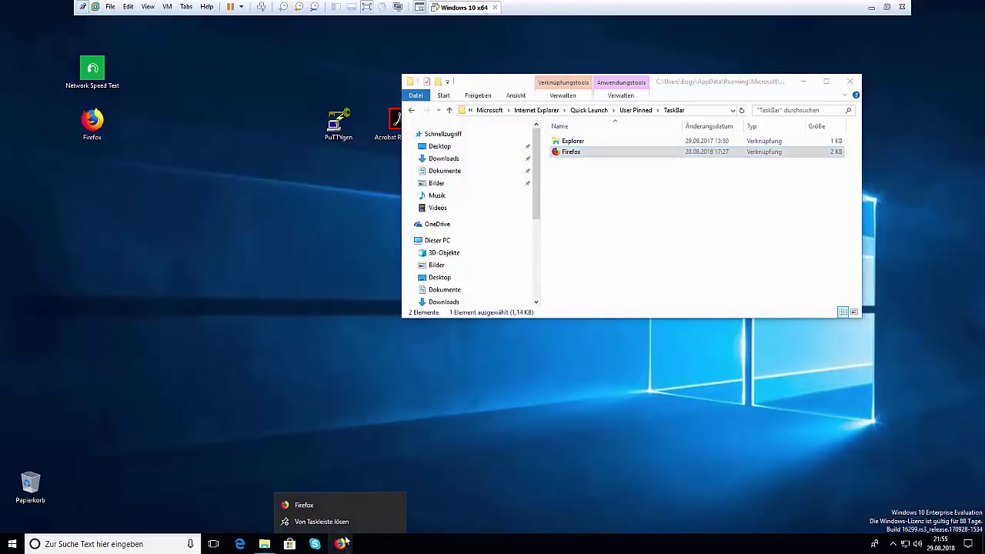
click(592, 197)
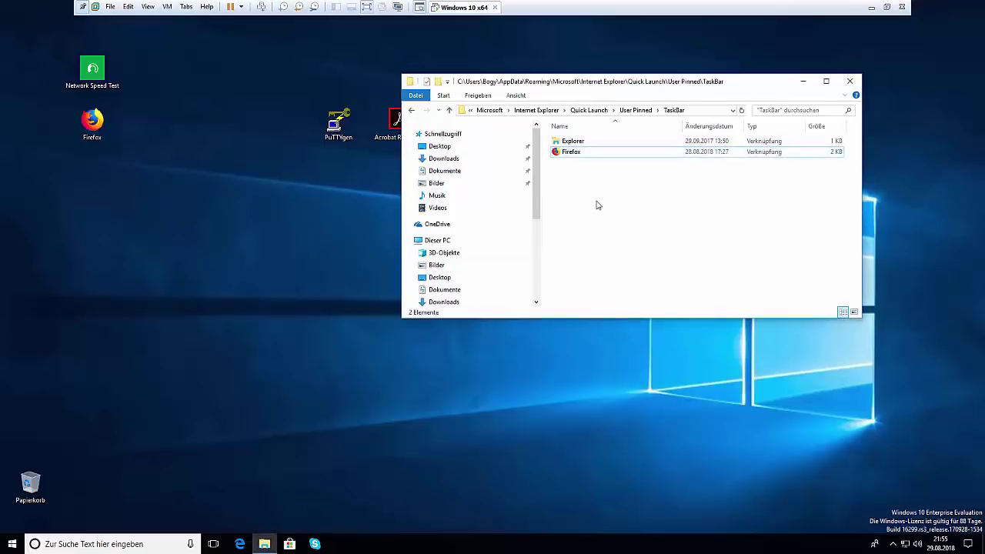
right_click(595, 206)
click(627, 248)
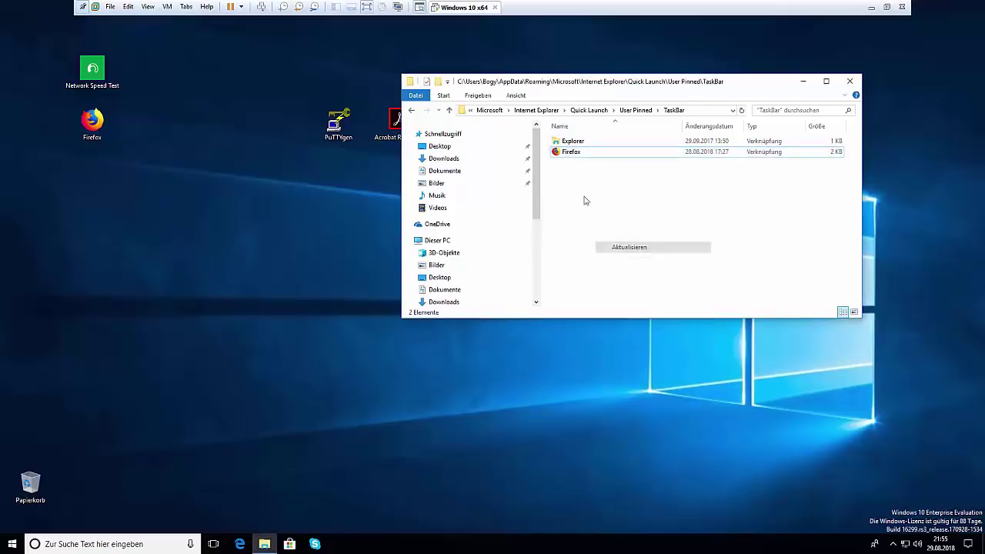
click(582, 137)
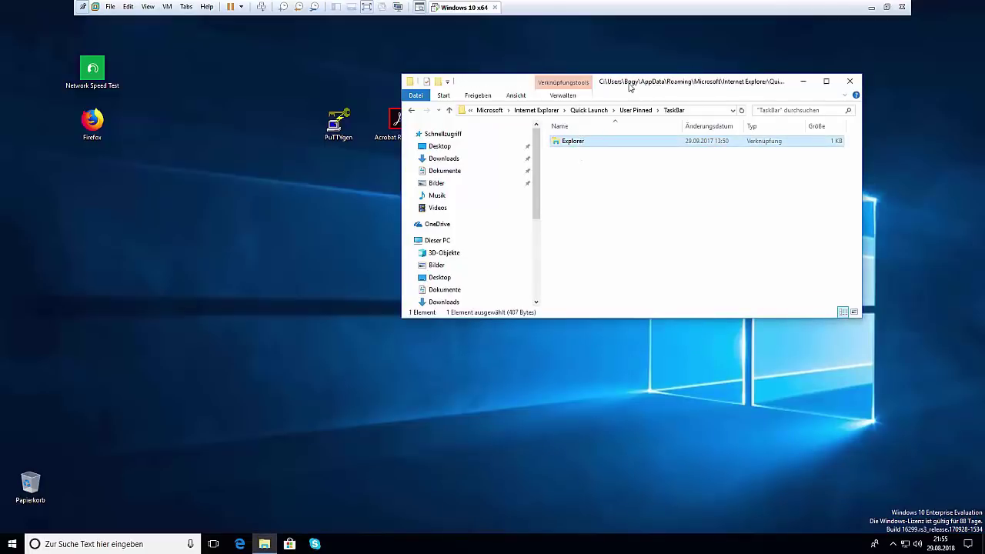
- Enlarge and reposition the Explorer window so the TaskBar folder's full path and the desktop icons can be seen
drag(629, 87, 645, 74)
click(712, 100)
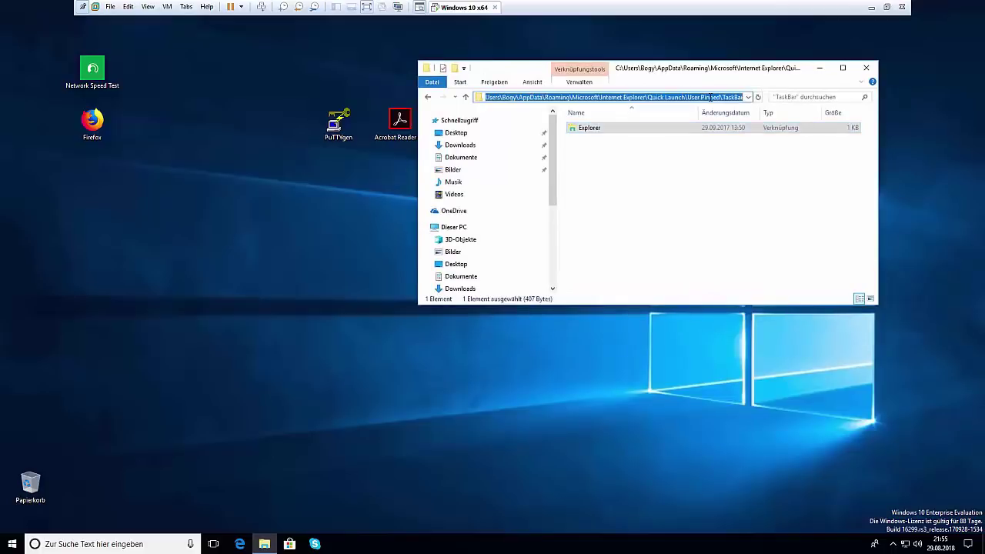
drag(416, 305, 202, 362)
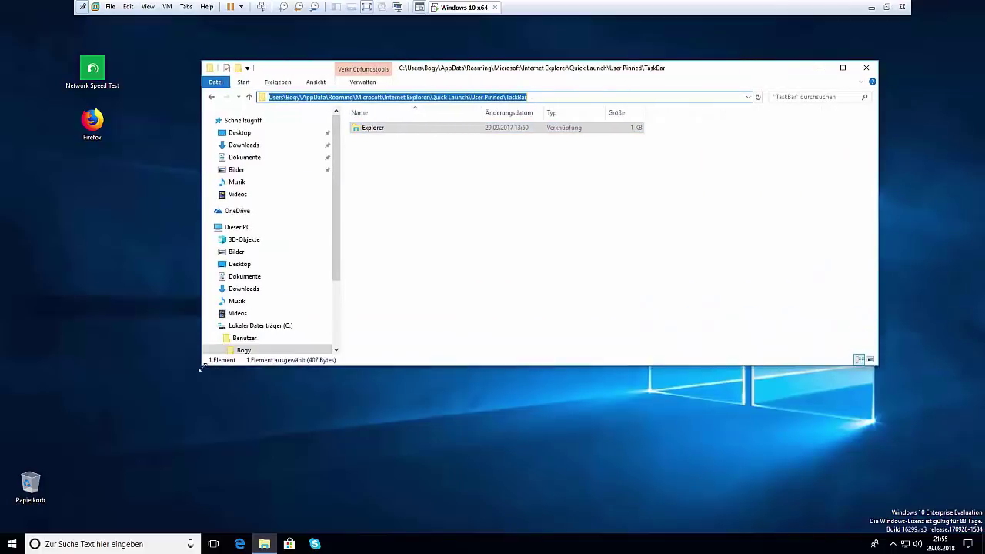
click(537, 97)
drag(553, 77, 567, 133)
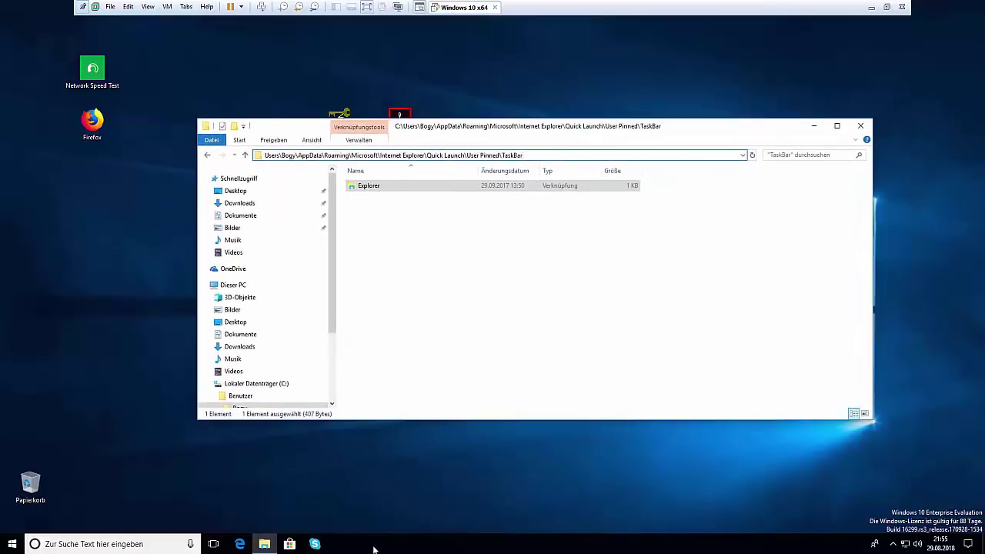
click(374, 225)
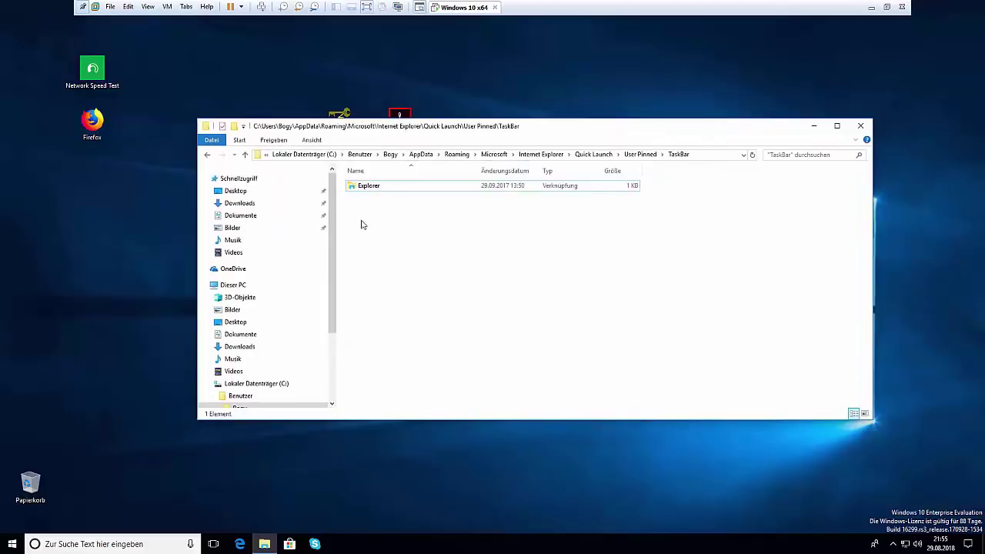
drag(521, 125, 550, 157)
- Pin Firefox to the taskbar again from its desktop shortcut and select the Firefox shortcut in the TaskBar folder
click(92, 119)
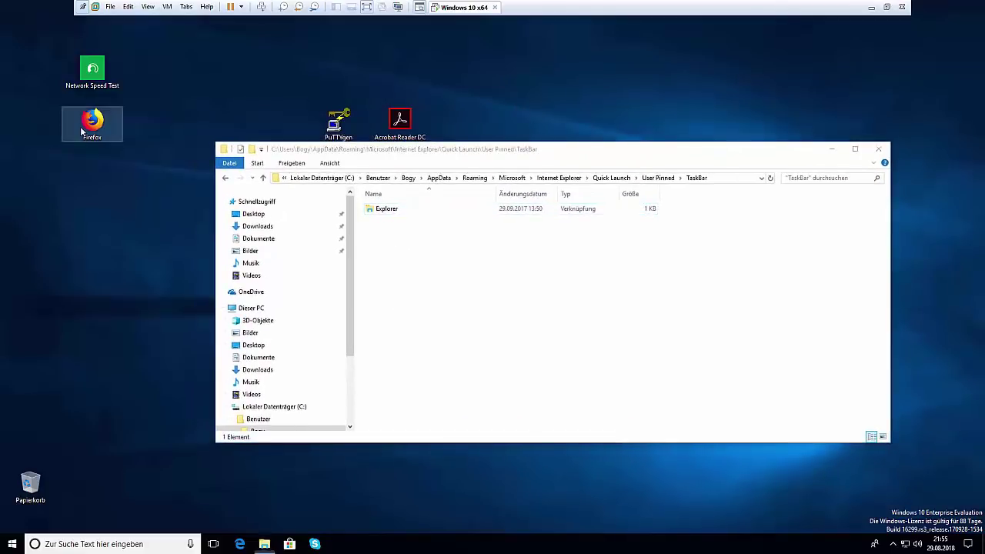
right_click(81, 127)
click(113, 204)
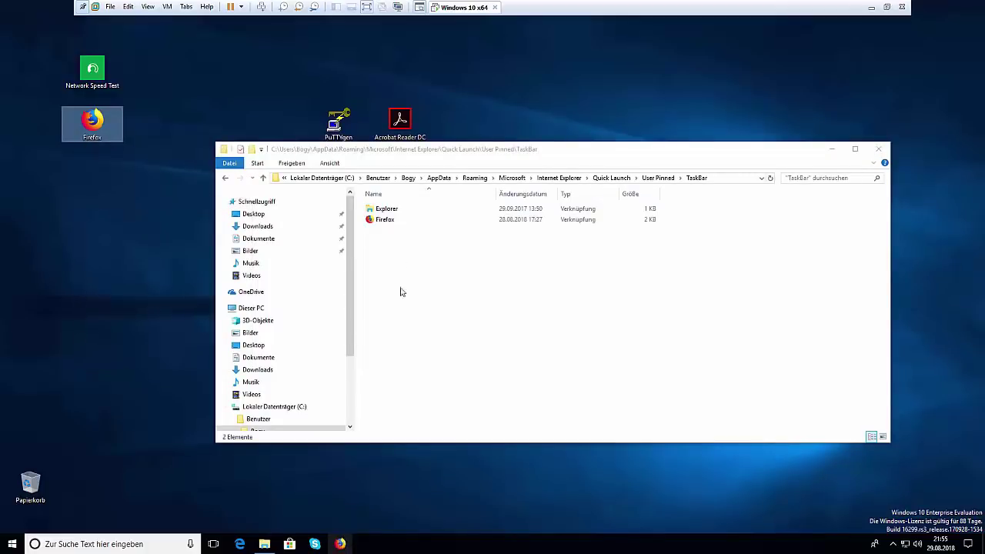
click(382, 234)
click(385, 222)
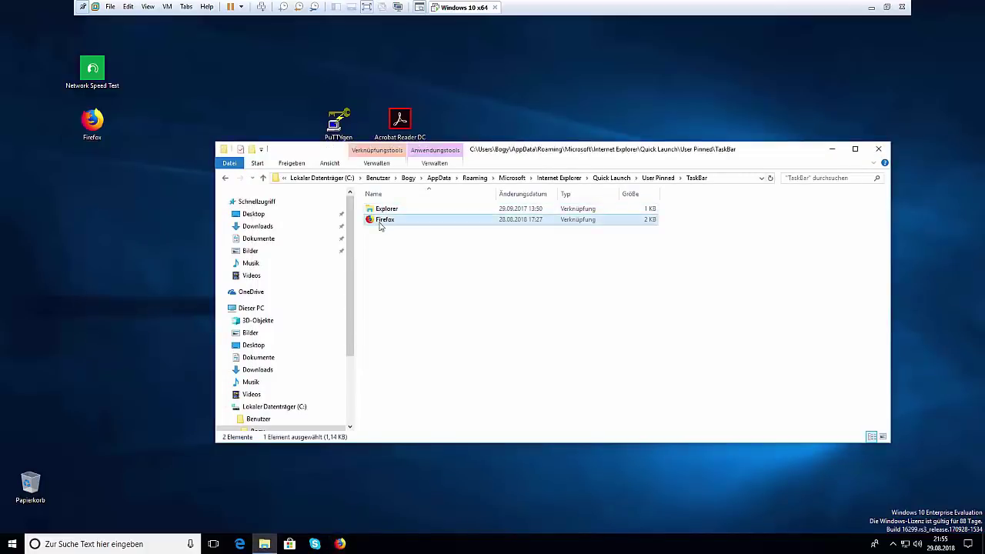
- Delete the Firefox shortcut from the TaskBar folder and remove its broken icon from the taskbar
click(385, 223)
click(728, 177)
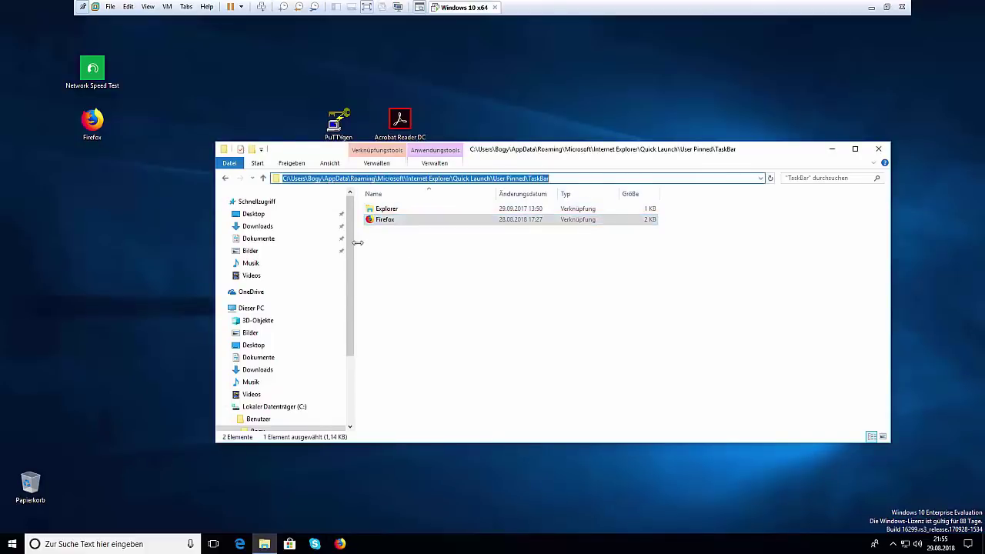
click(380, 222)
key(Delete)
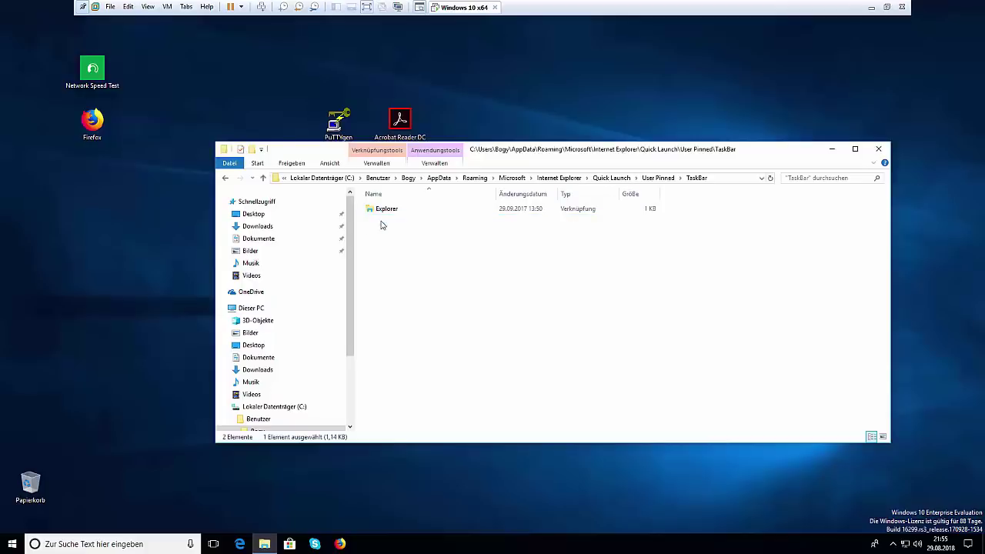
click(341, 544)
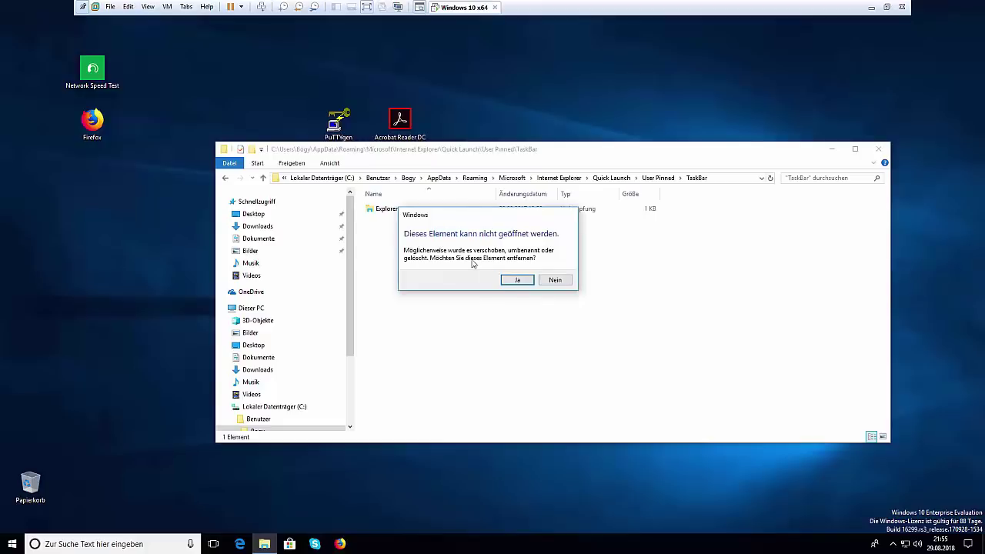
click(517, 280)
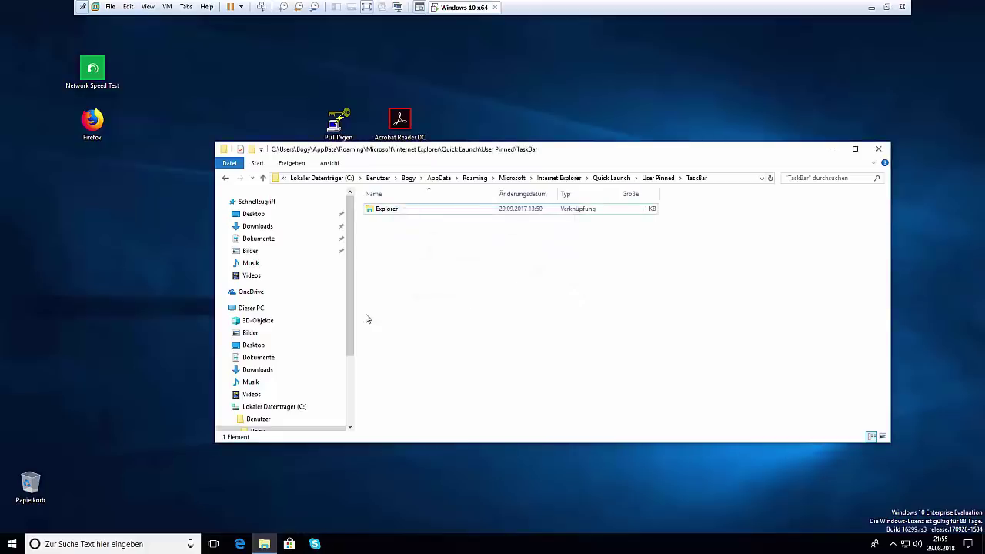
- Re-pin Firefox to the taskbar from its desktop shortcut and close the TaskBar folder window
right_click(105, 132)
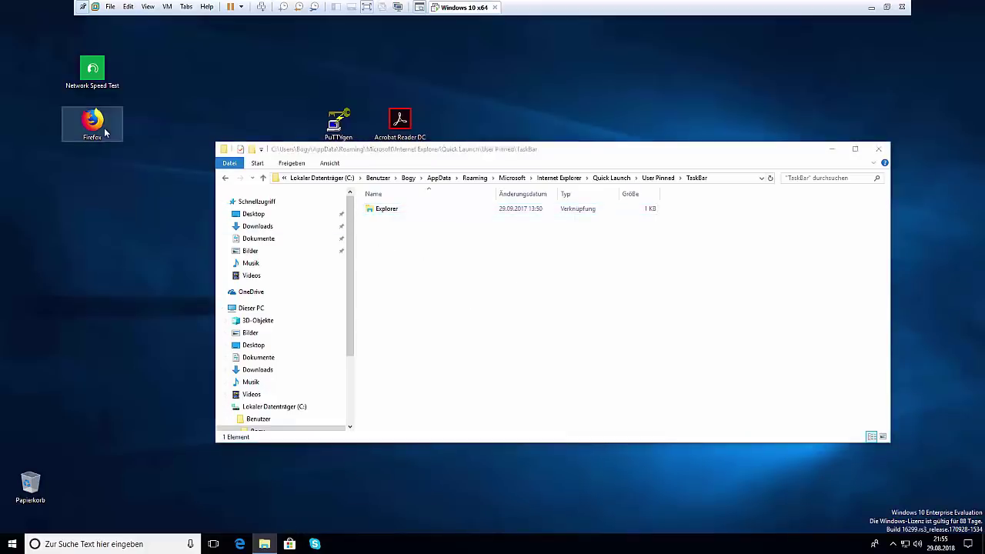
click(151, 204)
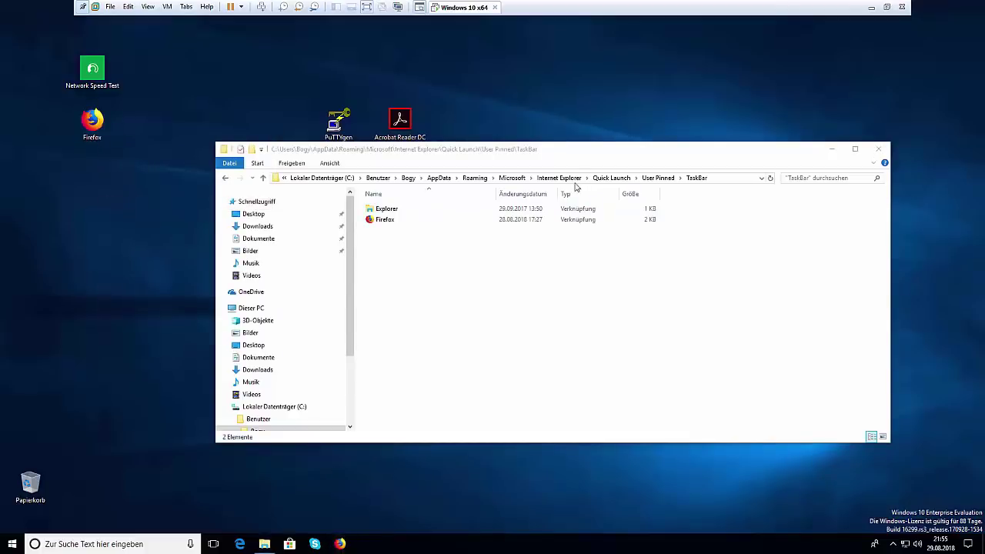
double_click(578, 150)
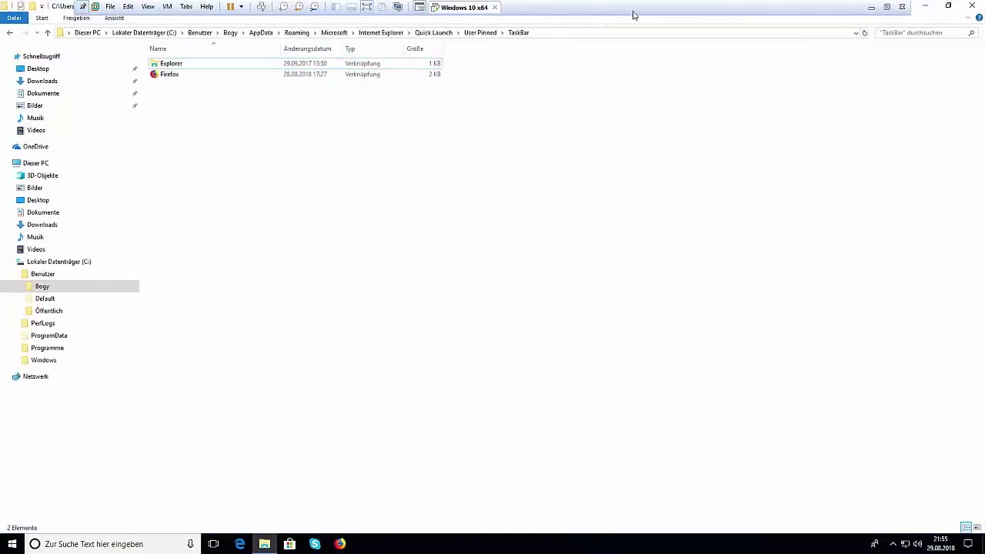
click(948, 7)
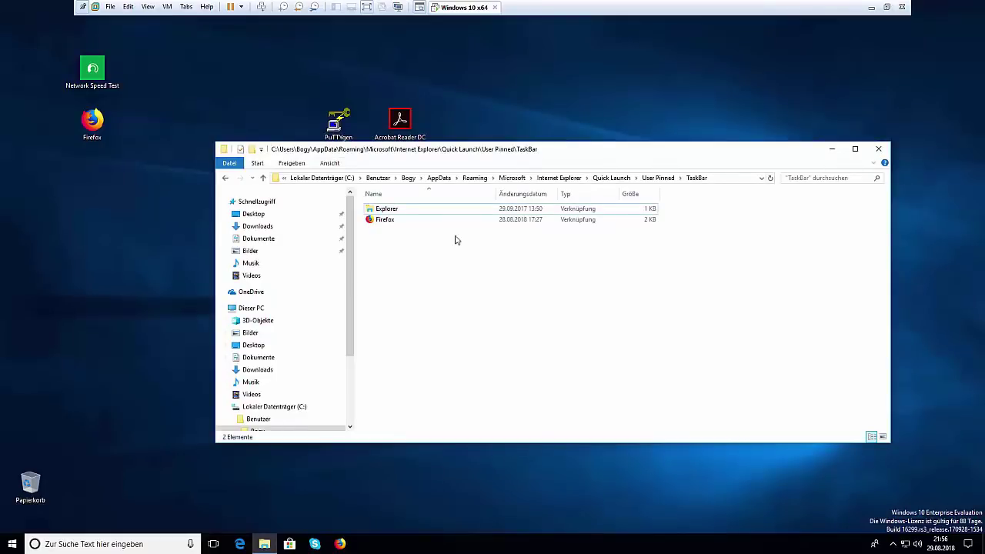
click(382, 221)
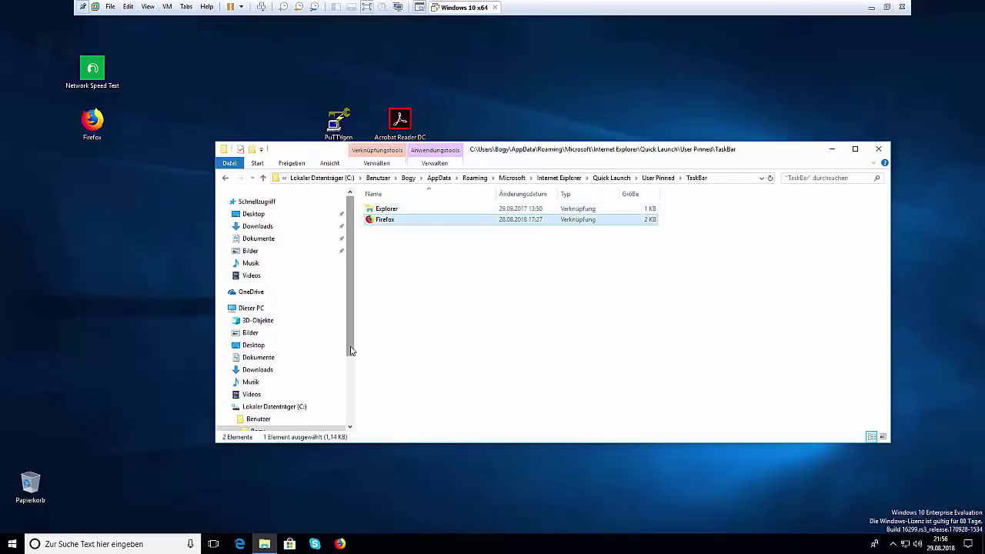
click(872, 151)
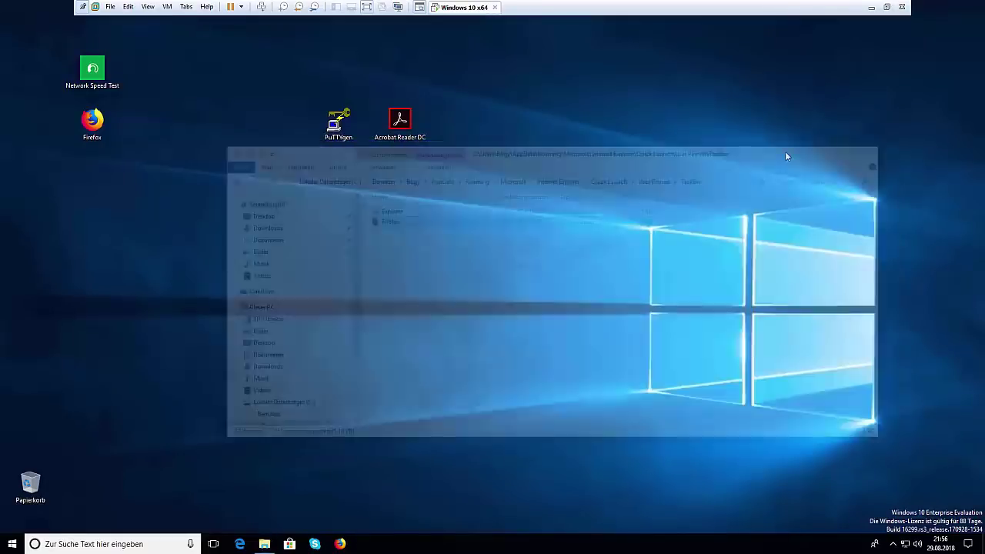
- Search for regedit, launch the Registry Editor and approve the elevation request
key(super)
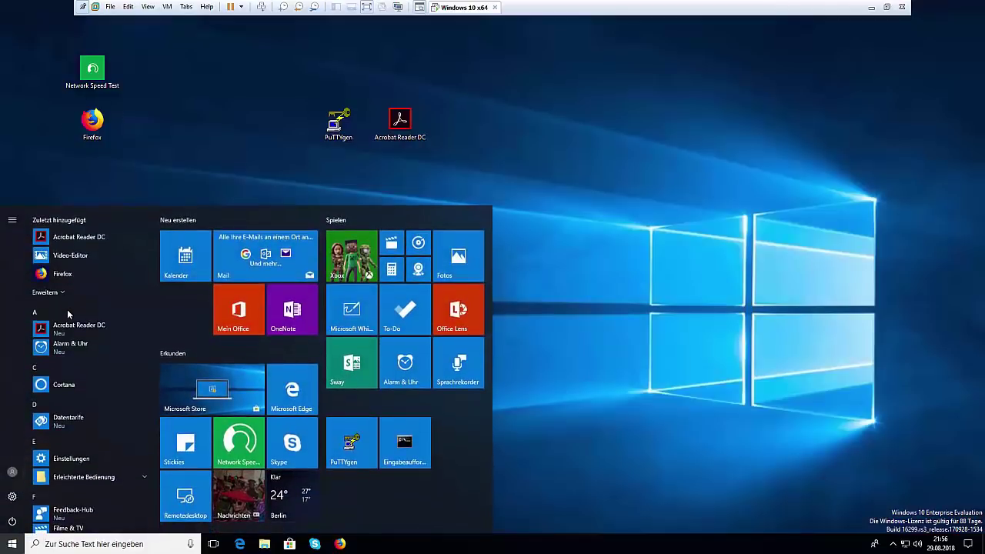
text(regedit)
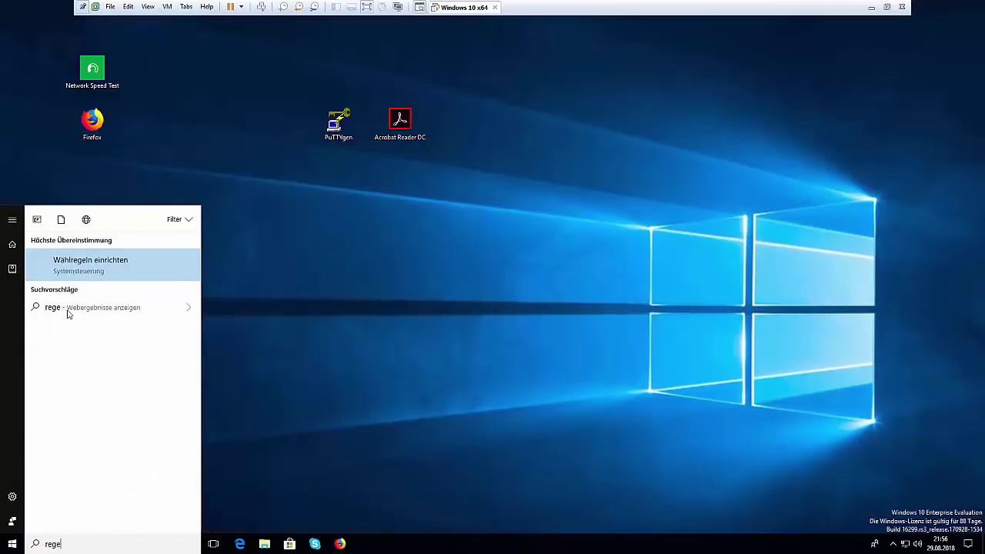
click(105, 275)
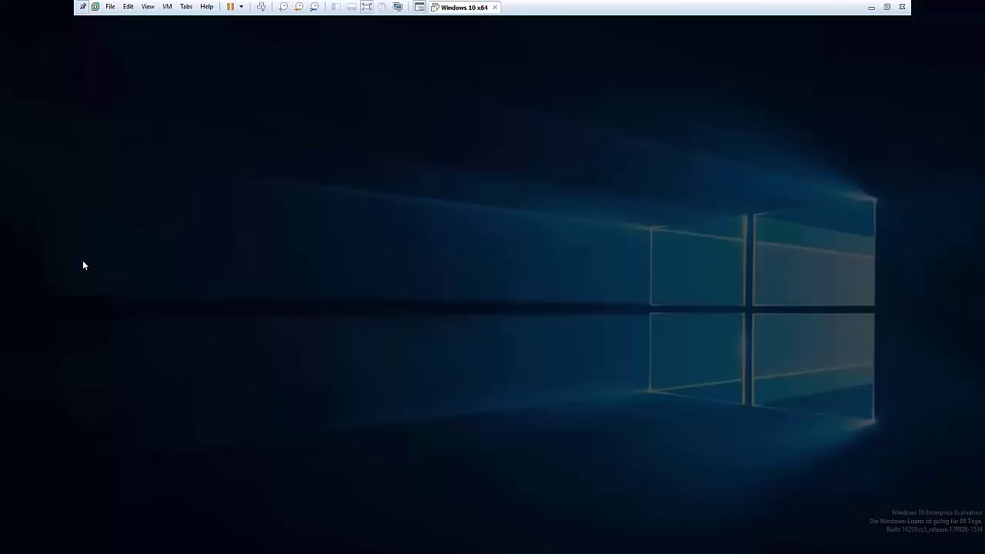
click(440, 339)
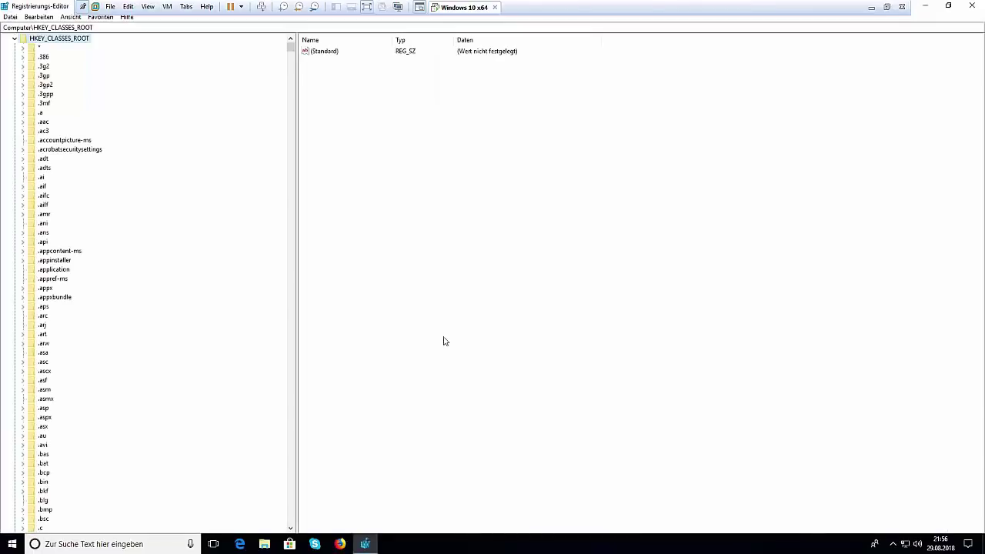
- Collapse the HKEY_CLASSES_ROOT branch and expand HKEY_LOCAL_MACHINE\SOFTWARE in the registry tree
click(14, 39)
click(86, 58)
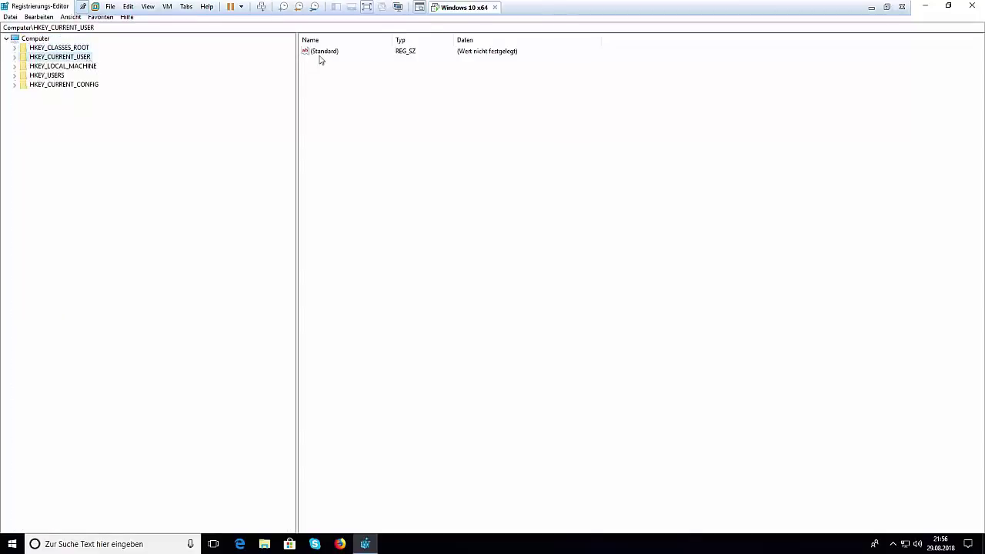
click(49, 68)
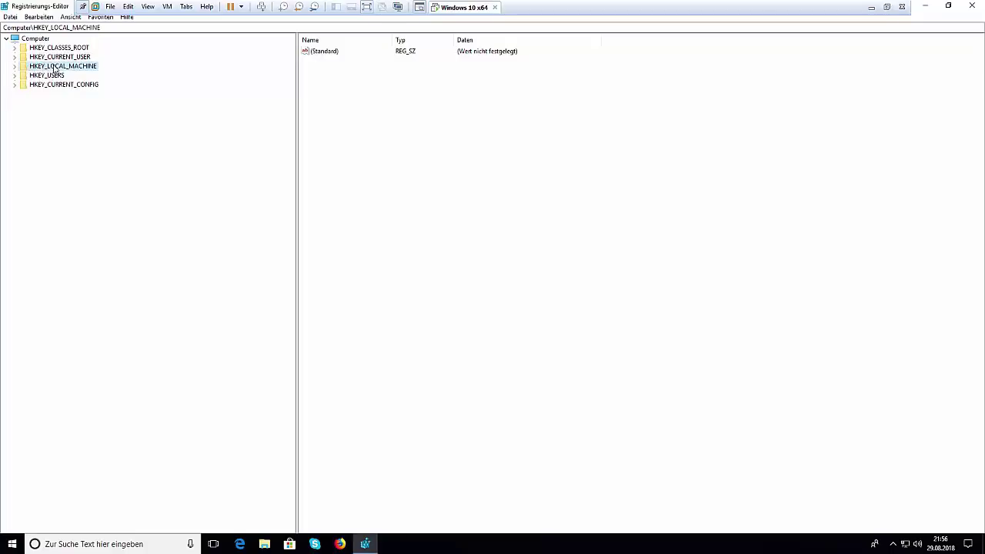
click(15, 67)
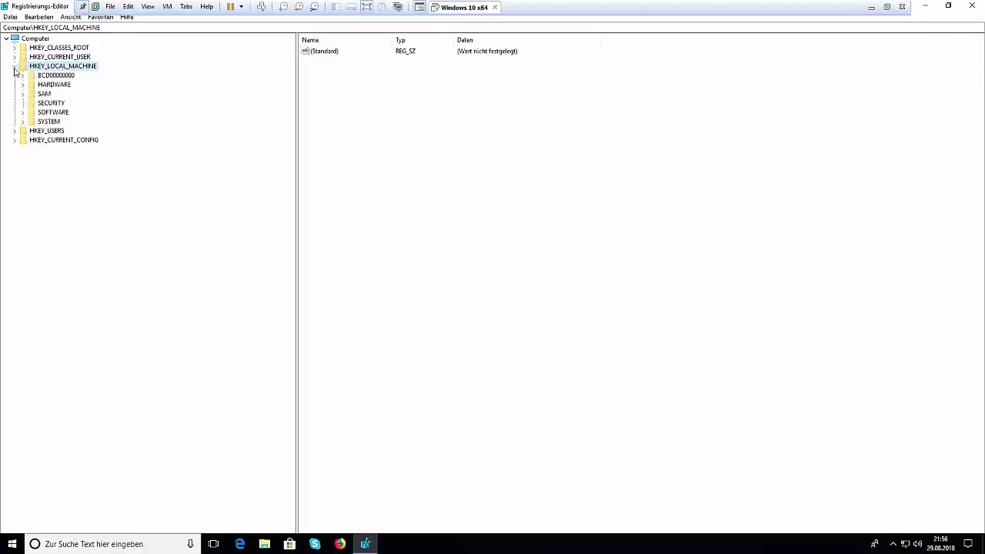
click(56, 114)
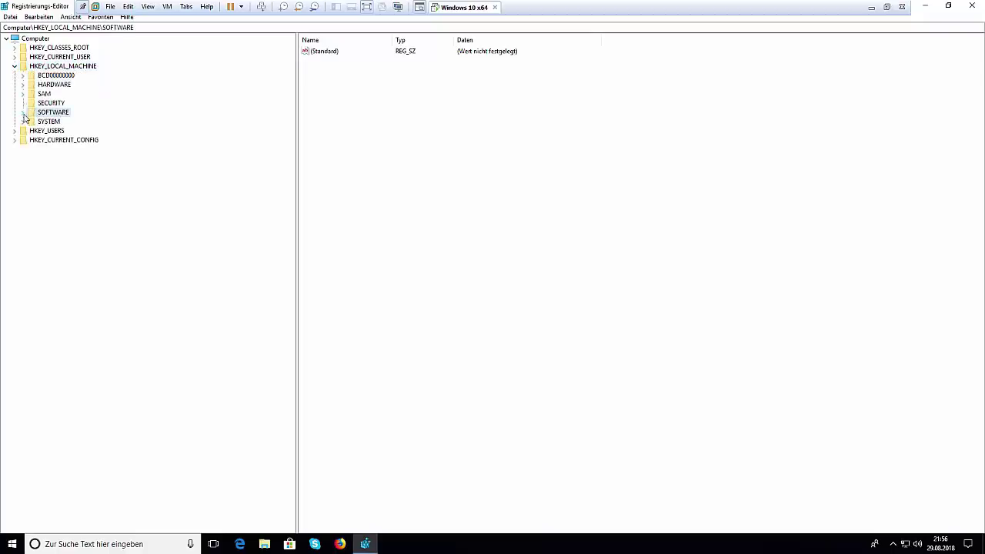
click(22, 112)
- Expand the Microsoft\Windows\CurrentVersion key under HKEY_LOCAL_MACHINE\SOFTWARE
click(56, 178)
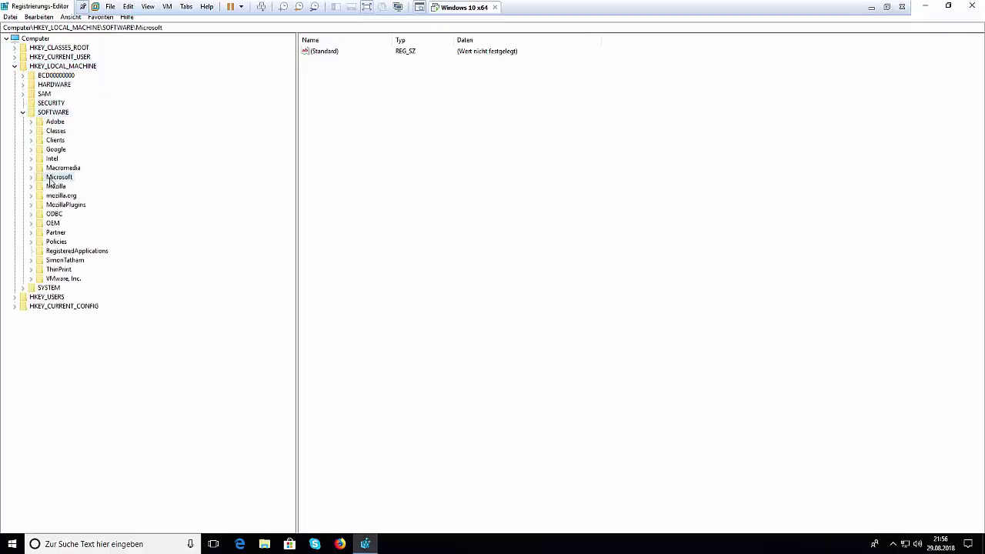
click(30, 180)
key(Page_Down)
key(Page_Down)
key(Page_Down)
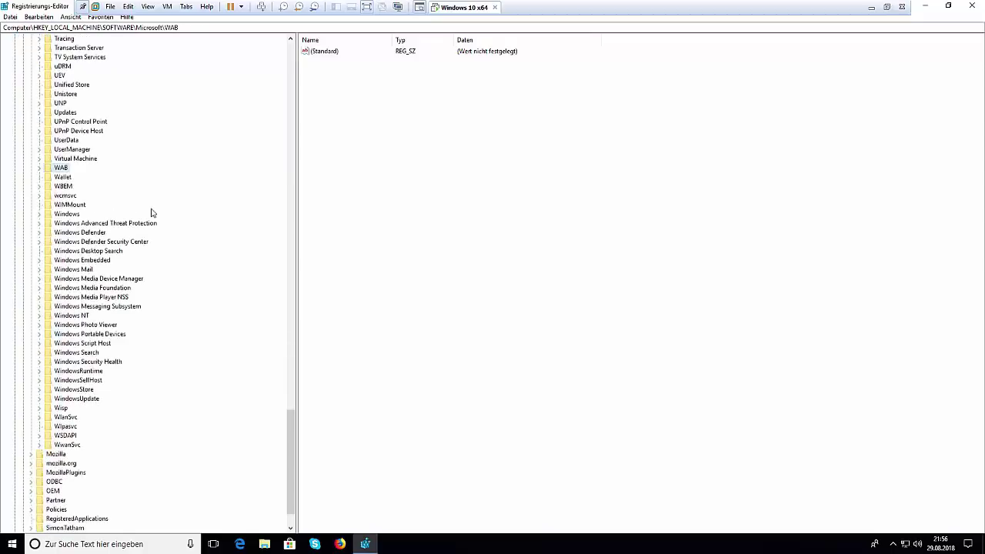
click(66, 214)
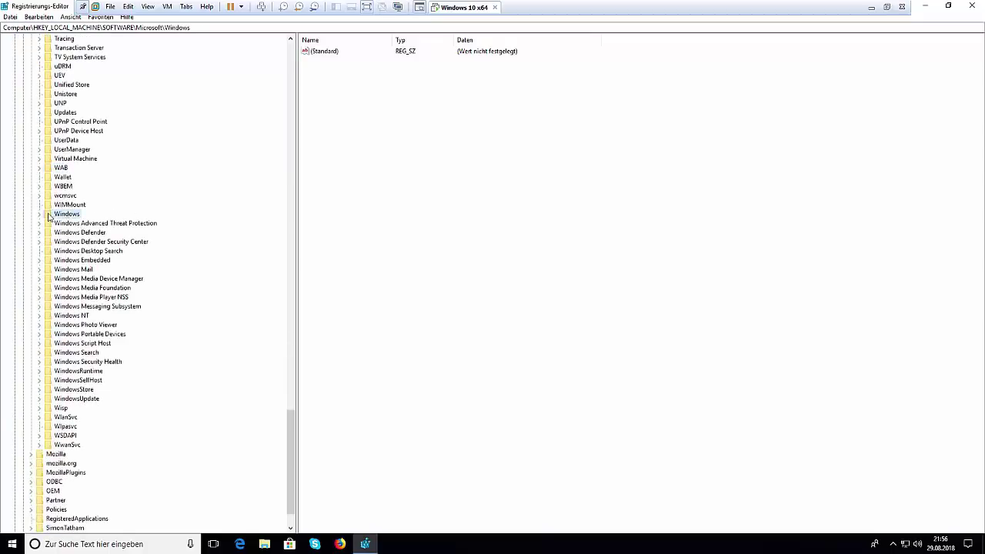
click(38, 216)
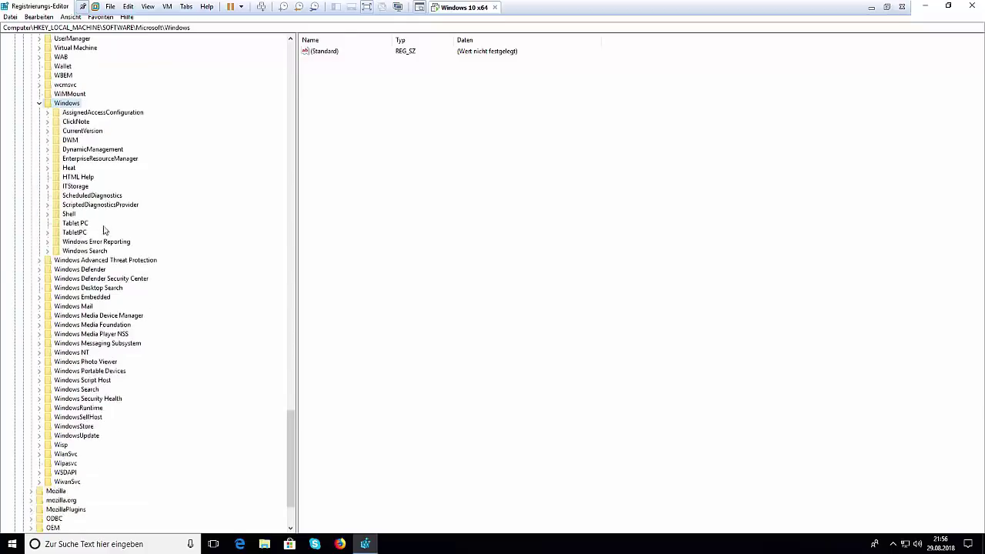
click(80, 131)
click(47, 132)
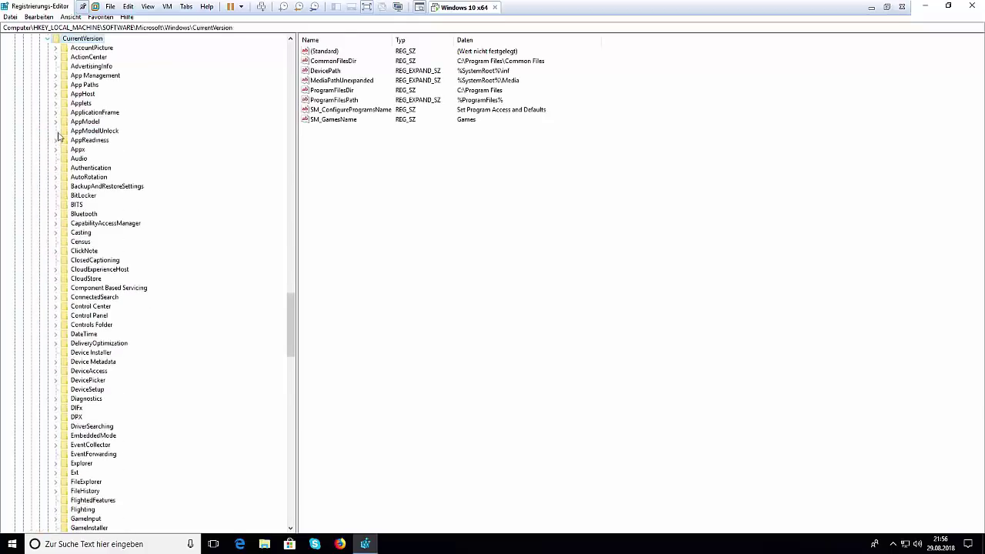
- Expand the Explorer key under CurrentVersion and select its FileAssociation subkey
scroll(97, 202, down, 6)
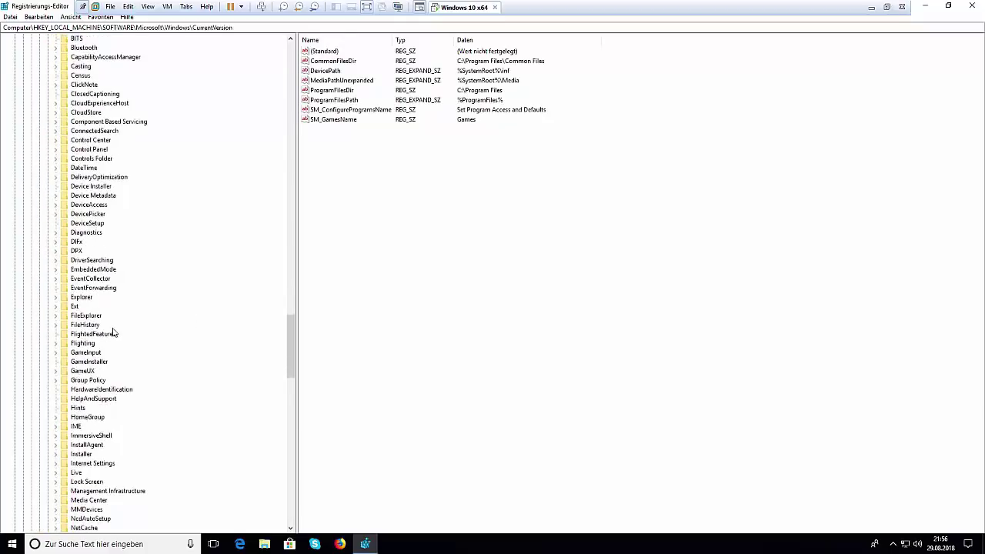
click(82, 298)
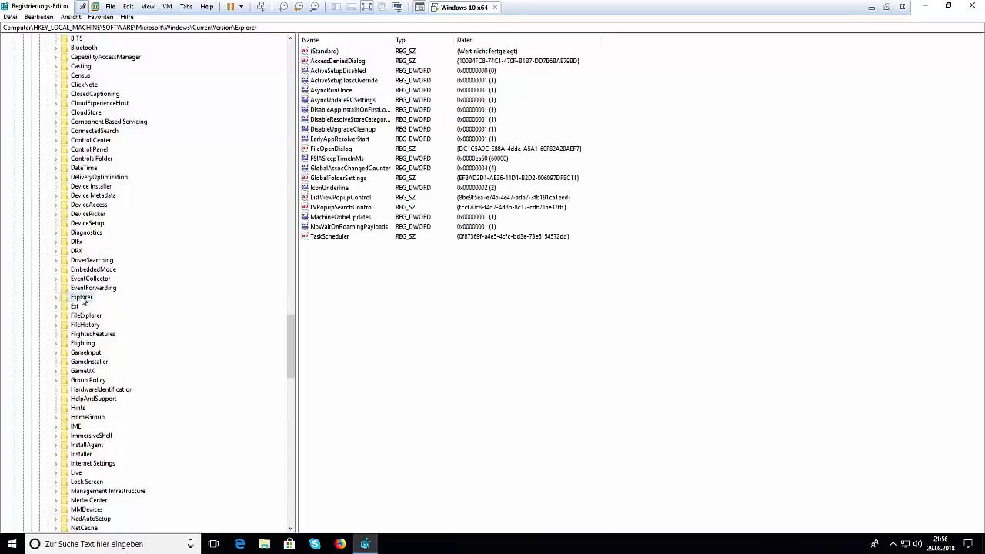
click(56, 299)
click(89, 269)
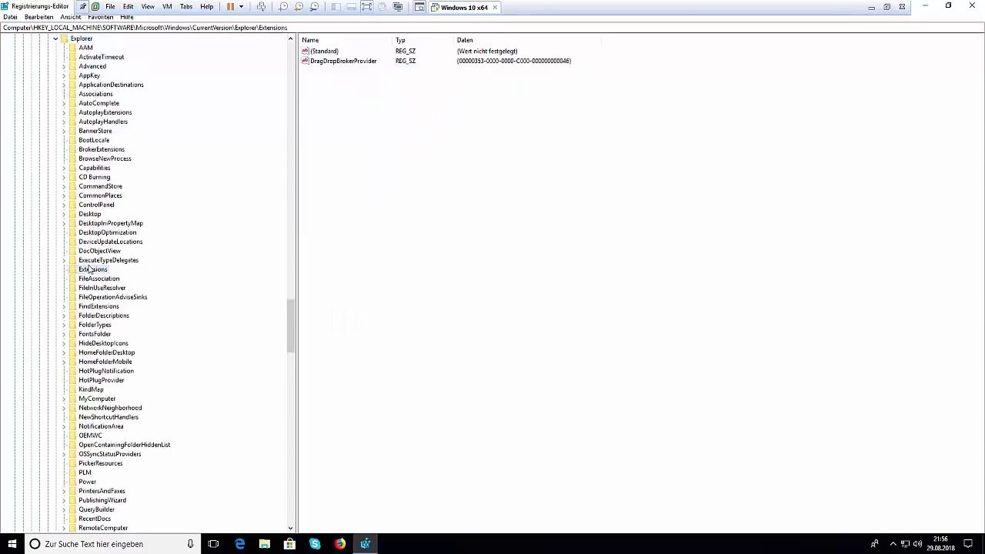
key(Down)
scroll(153, 261, down, 3)
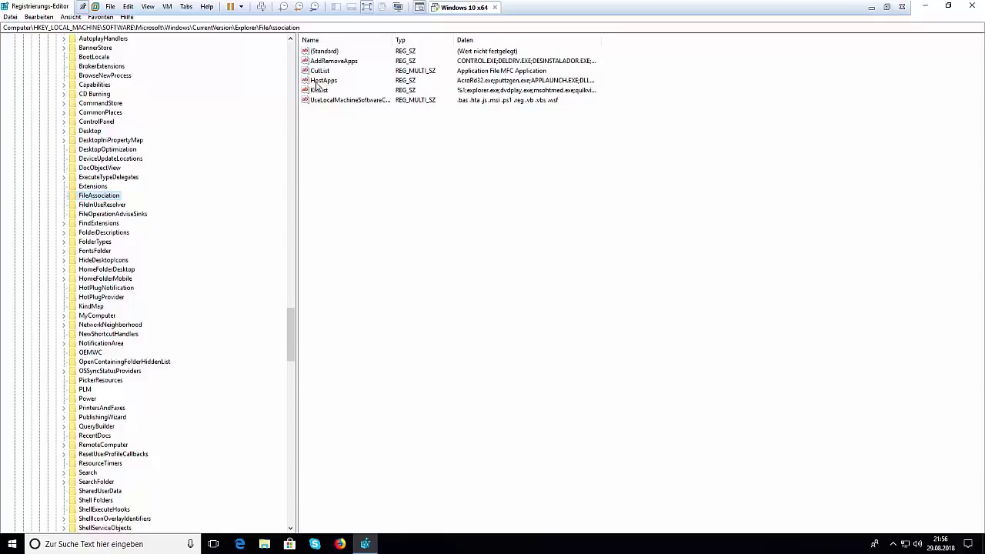
- Remove the AcroRd32.exe and PuTTYgen executable entries from the start of the HostApps string value and save it
click(318, 82)
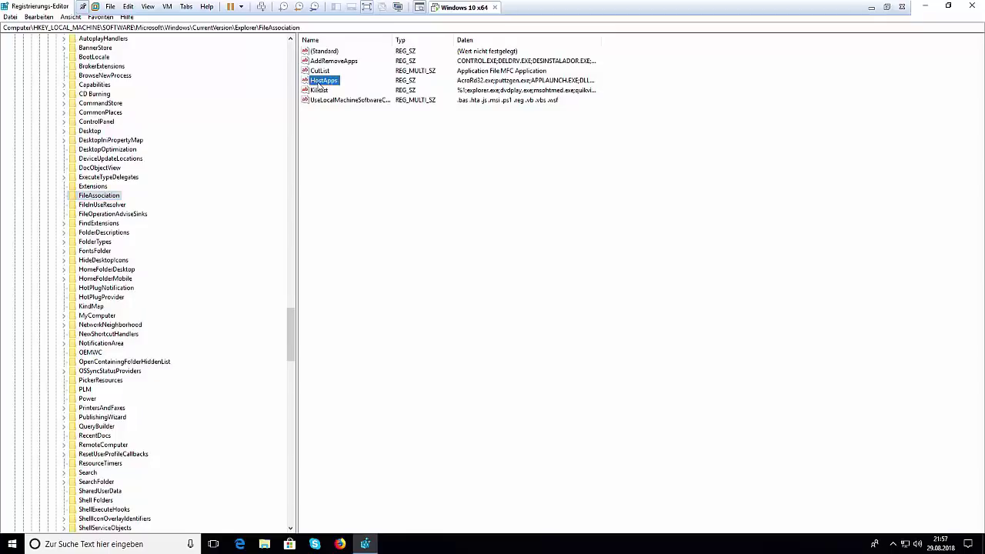
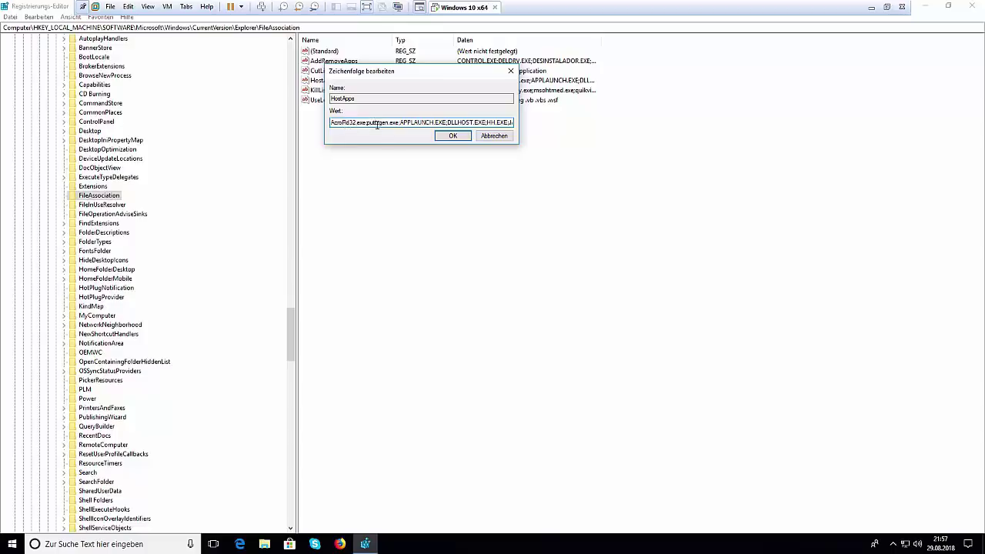
click(377, 122)
drag(399, 121, 308, 118)
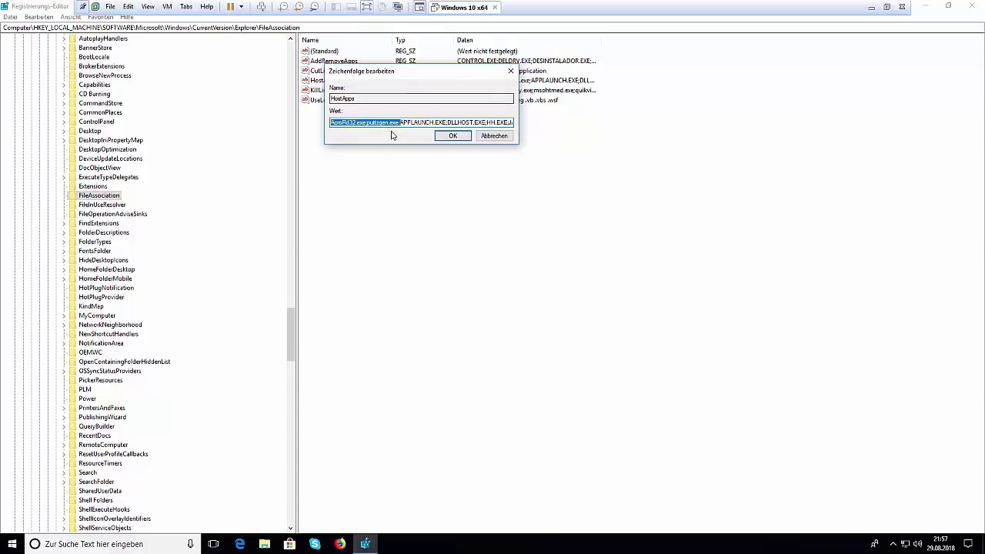
click(352, 123)
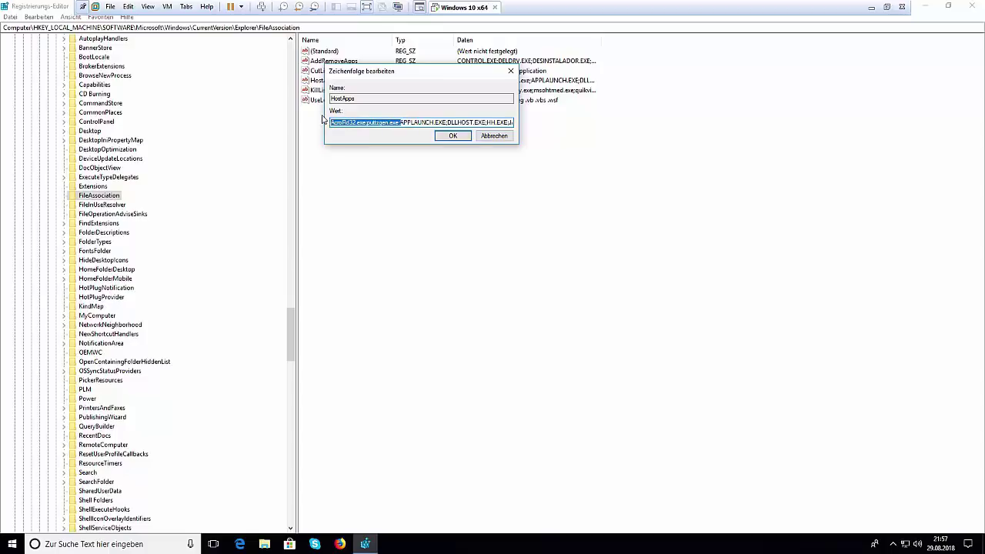
key(Delete)
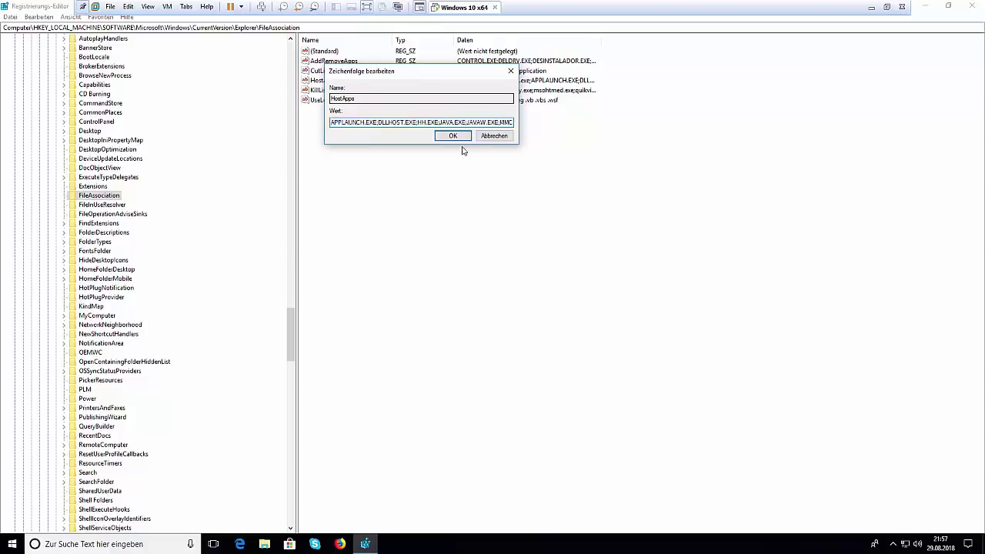
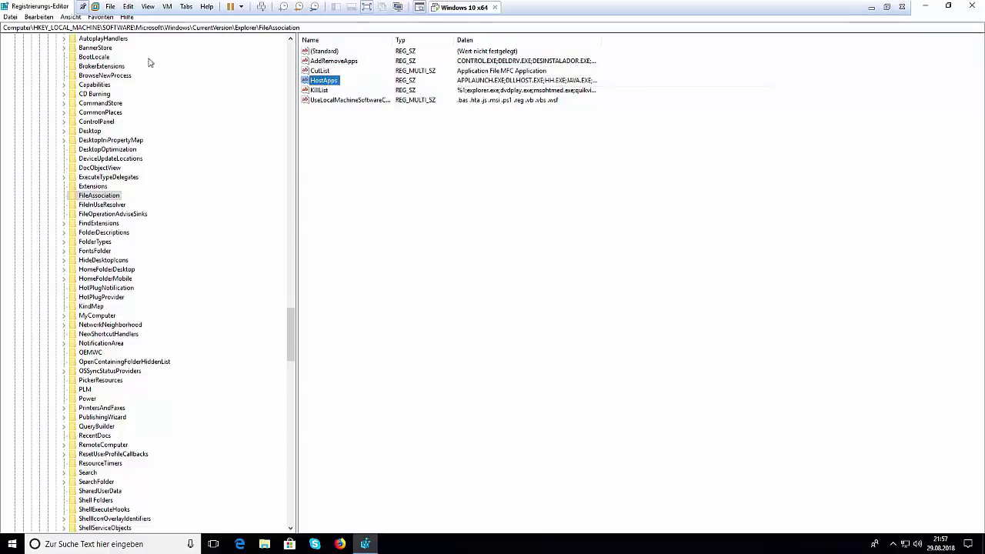
- Collapse the HKEY_LOCAL_MACHINE branch, refresh the registry view and close the Registry Editor
drag(293, 336, 288, 15)
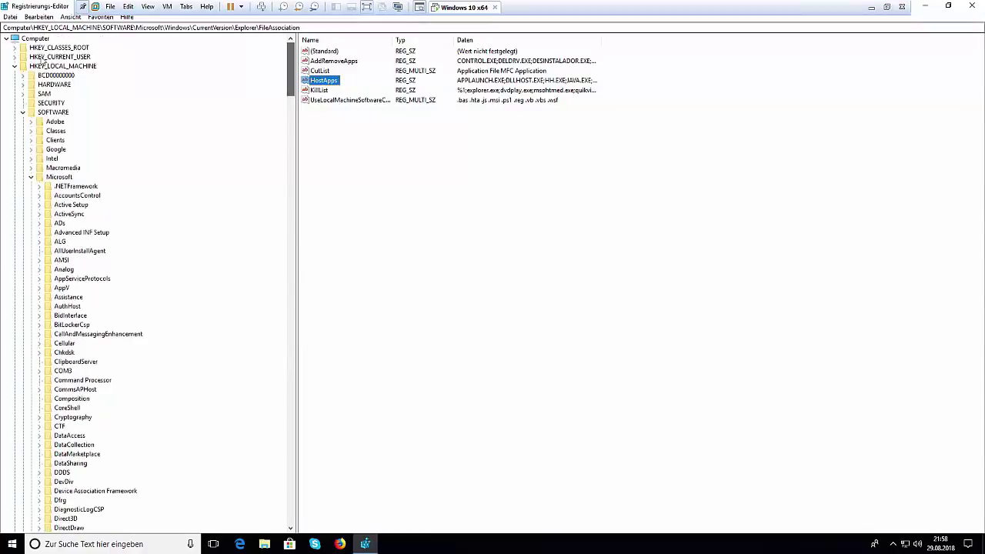
click(13, 66)
click(70, 17)
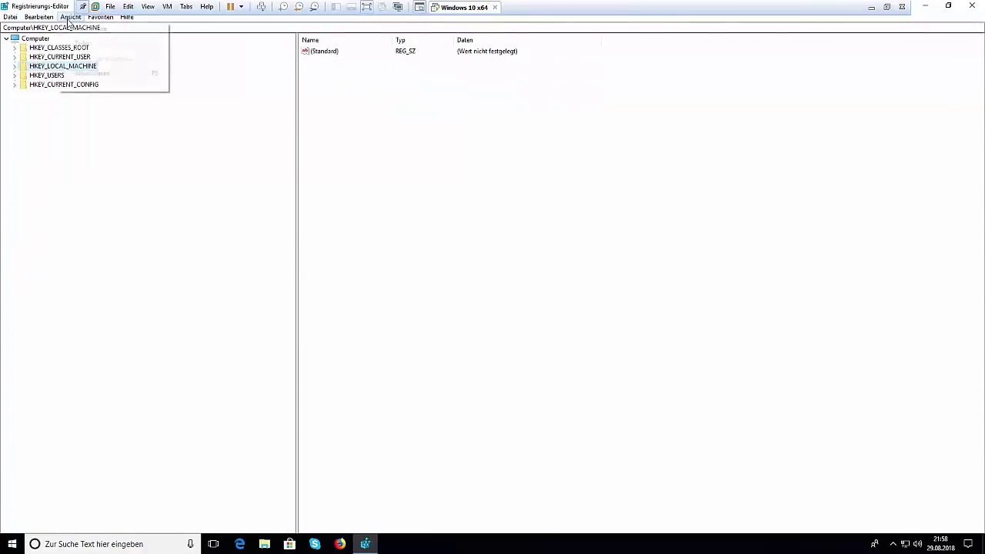
click(139, 73)
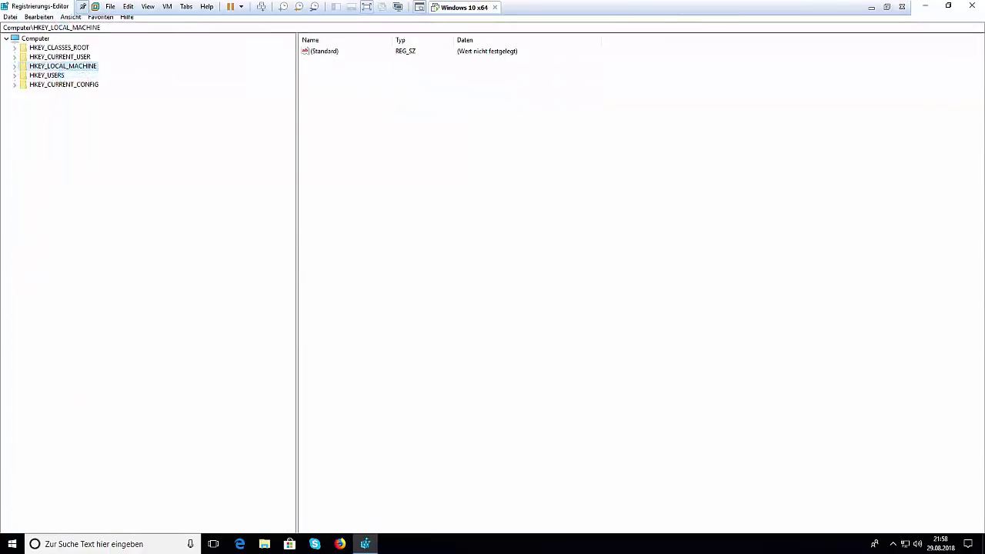
click(972, 7)
- Refresh the desktop and try to pin the PuTTYgen shortcut to the taskbar
right_click(557, 213)
click(566, 242)
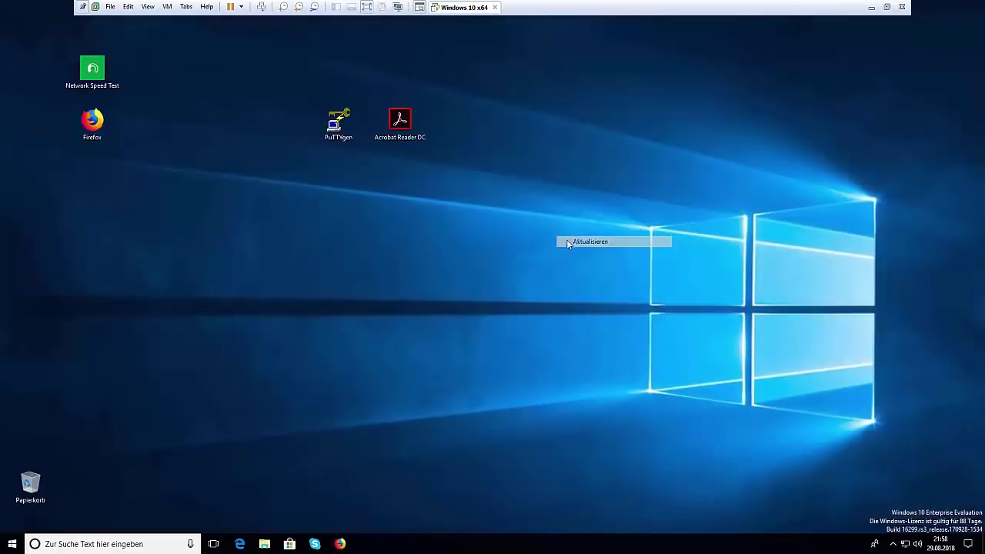
double_click(338, 122)
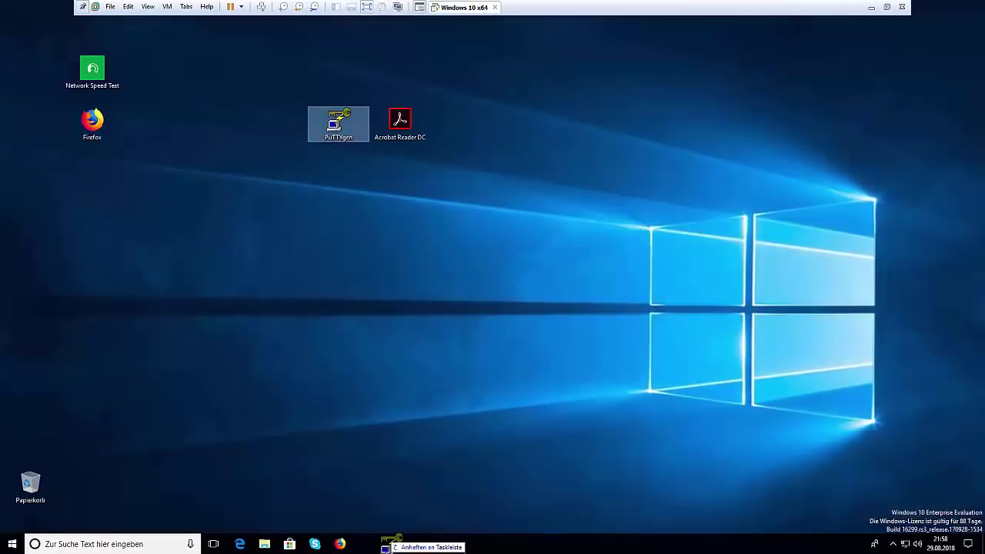
drag(341, 136, 413, 547)
click(309, 310)
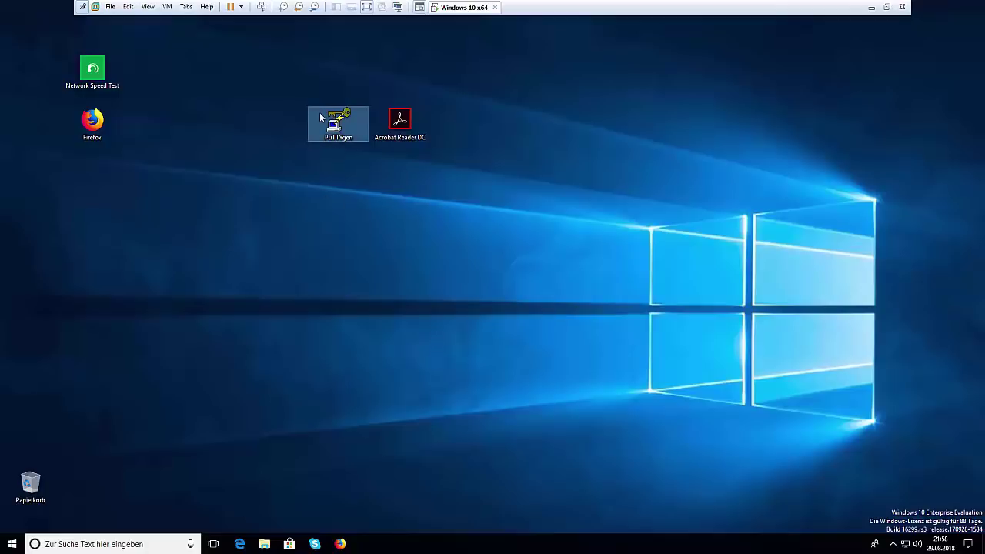
- Search for regedit and launch the Registry Editor, approving the elevation request
click(13, 544)
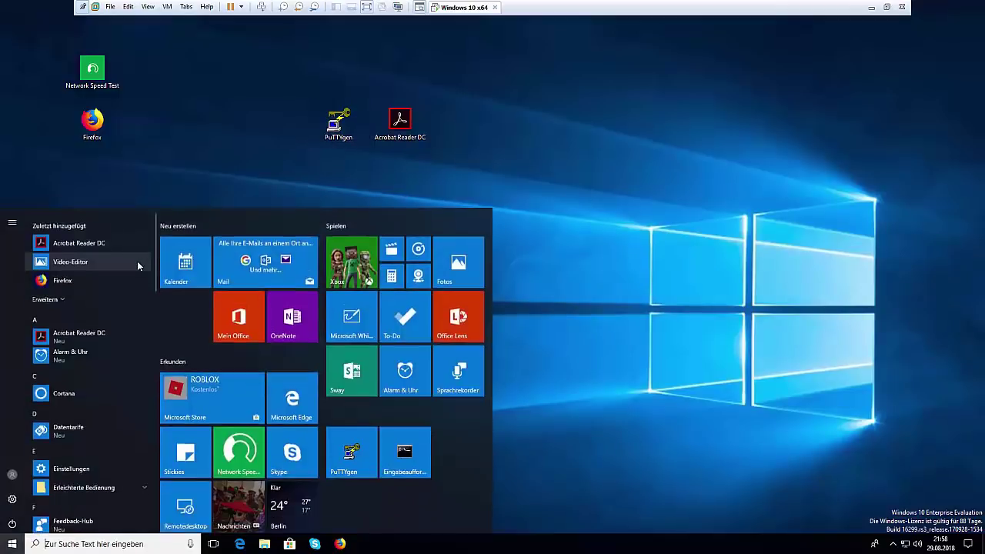
text(rege)
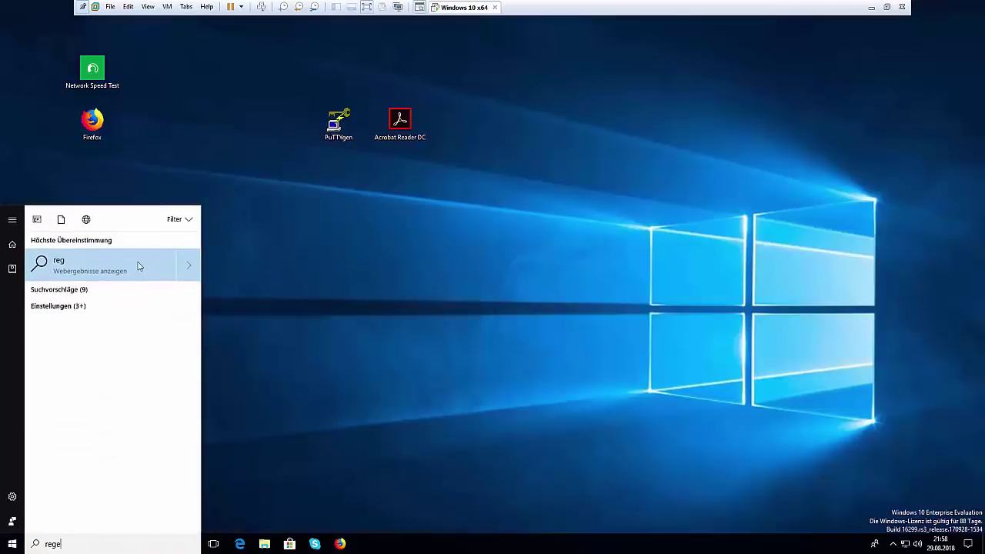
text(ditz)
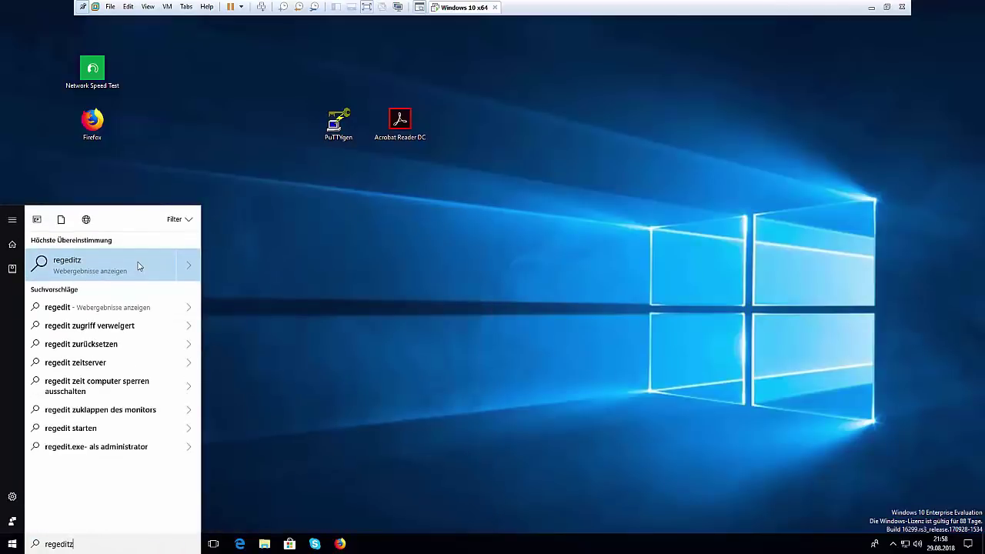
key(BackSpace)
key(BackSpace)
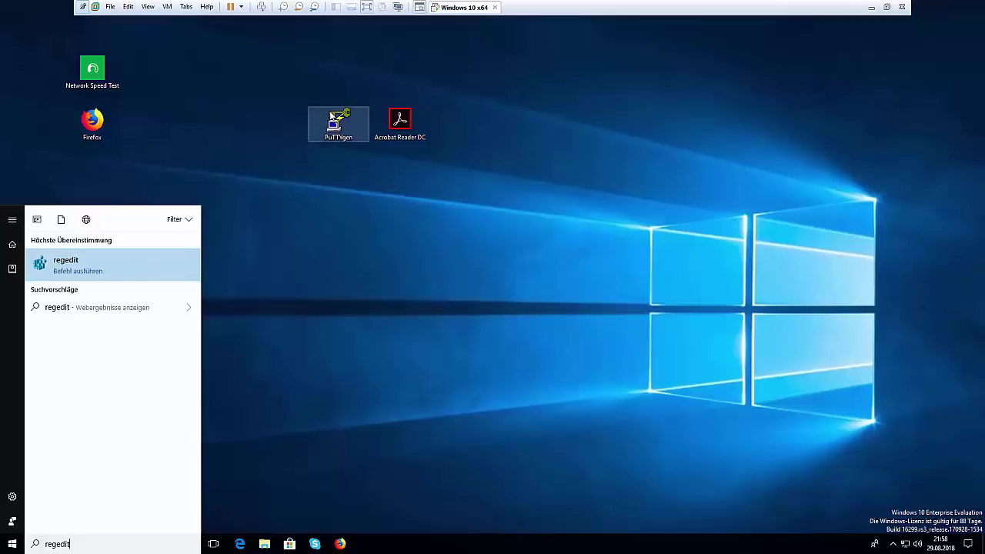
click(121, 259)
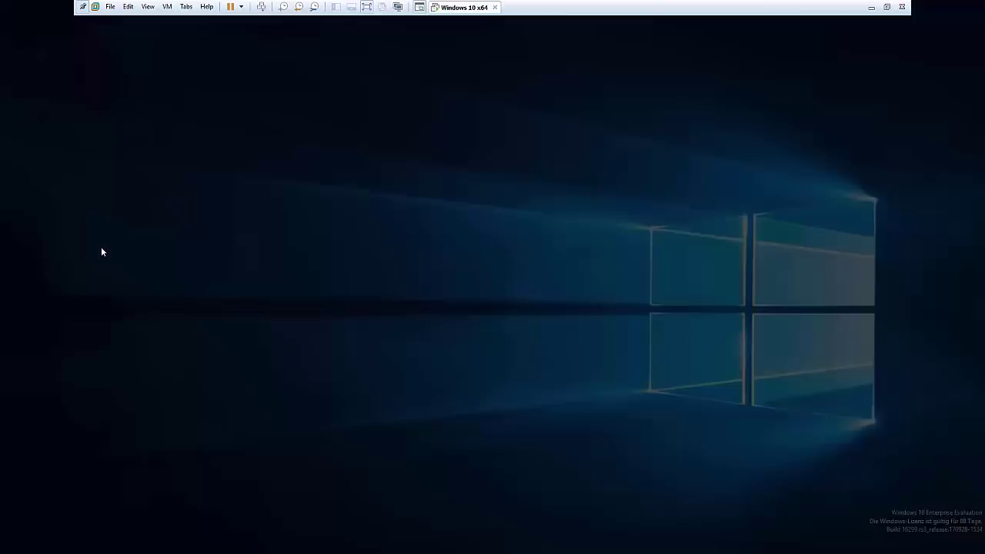
click(454, 343)
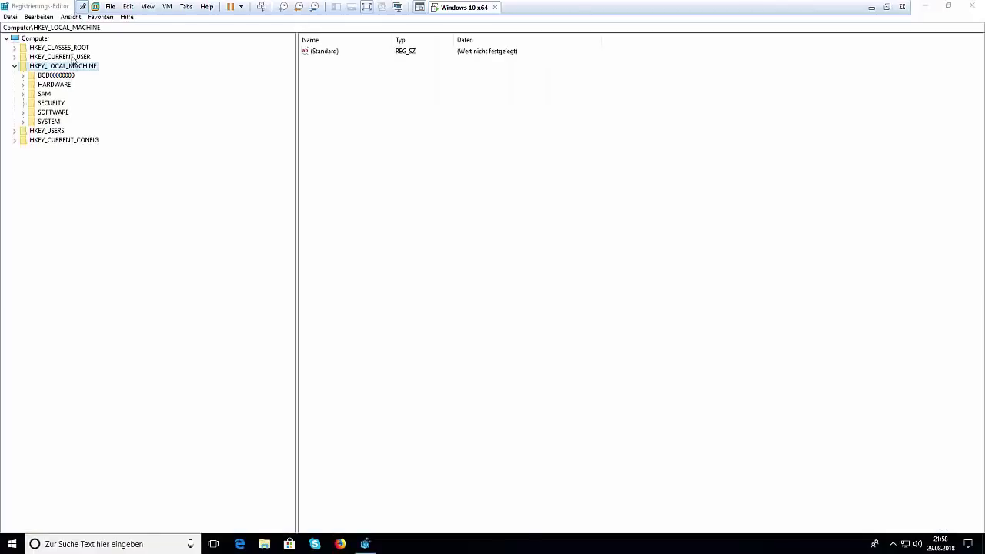
- Collapse the HKEY_LOCAL_MACHINE branch and expand HKEY_CLASSES_ROOT in the registry tree
click(15, 66)
click(44, 49)
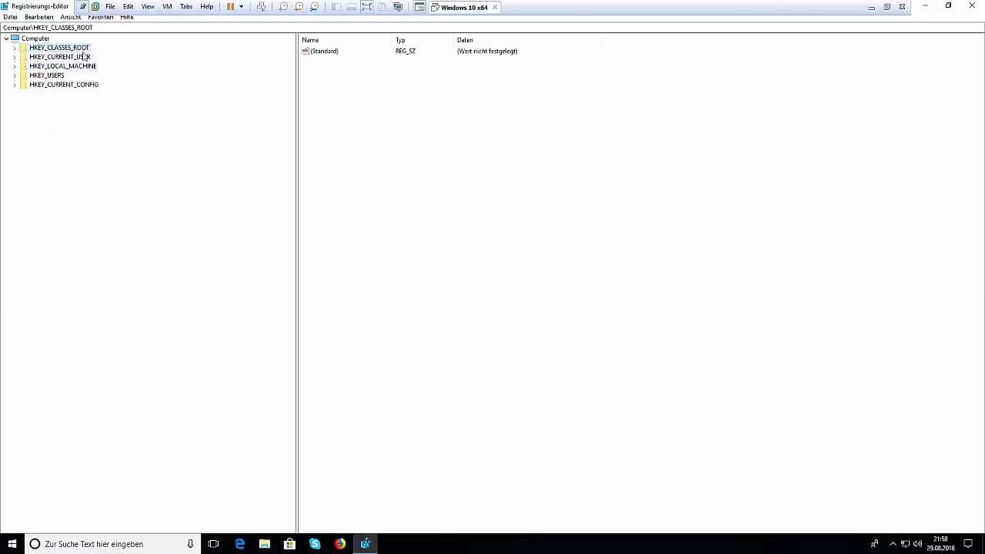
click(15, 48)
- Find the lnkfile key under HKEY_CLASSES_ROOT, select it and expand its subkeys
scroll(100, 297, down, 15)
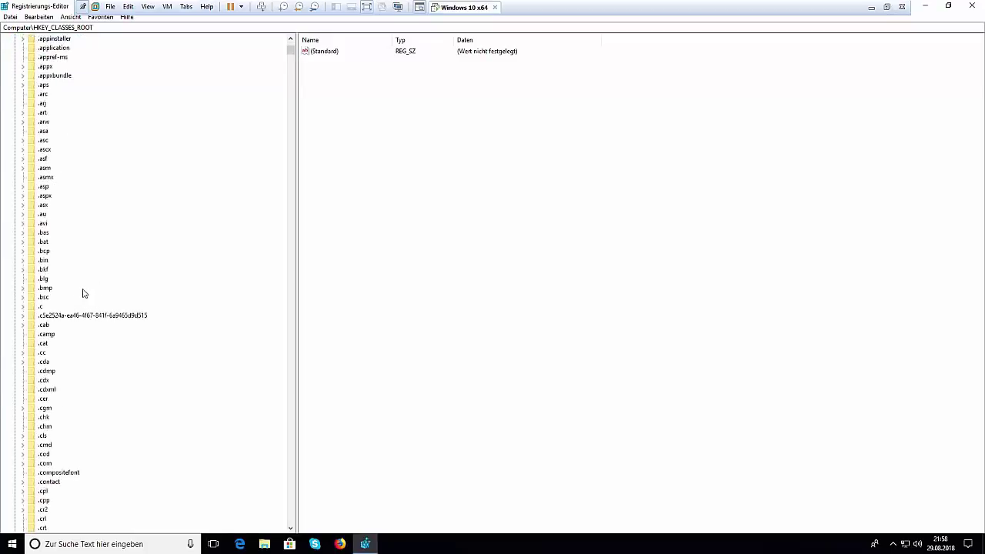
key(l)
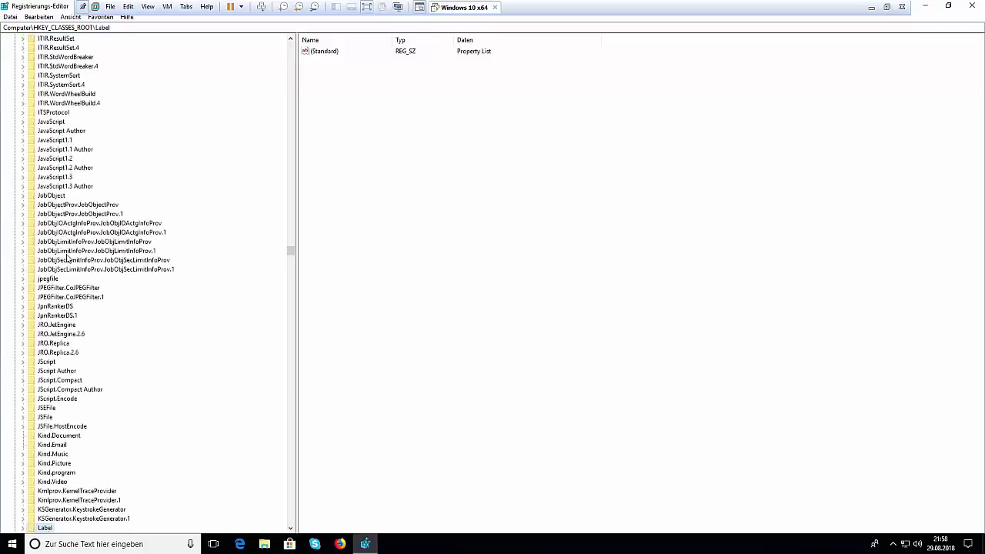
scroll(167, 95, down, 13)
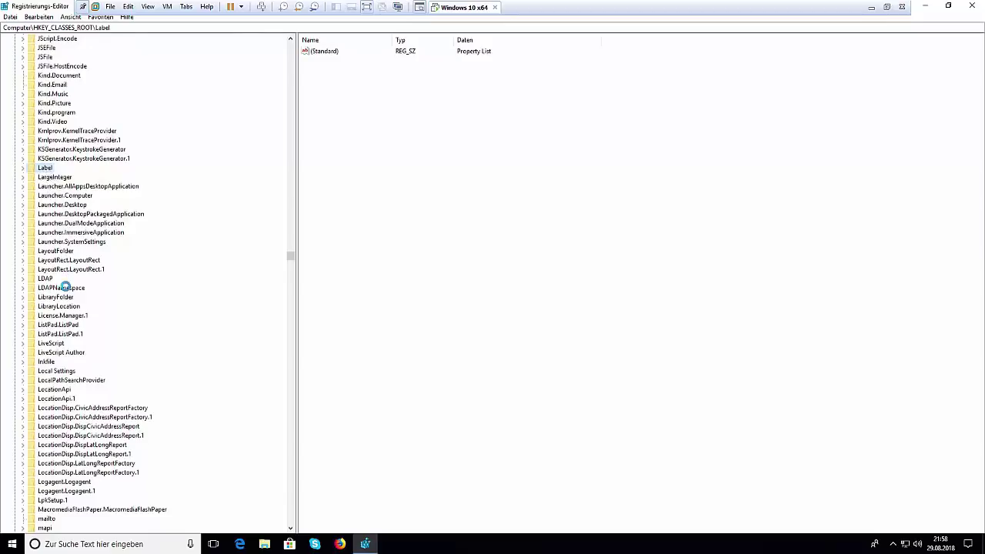
click(63, 288)
click(54, 362)
scroll(127, 304, down, 6)
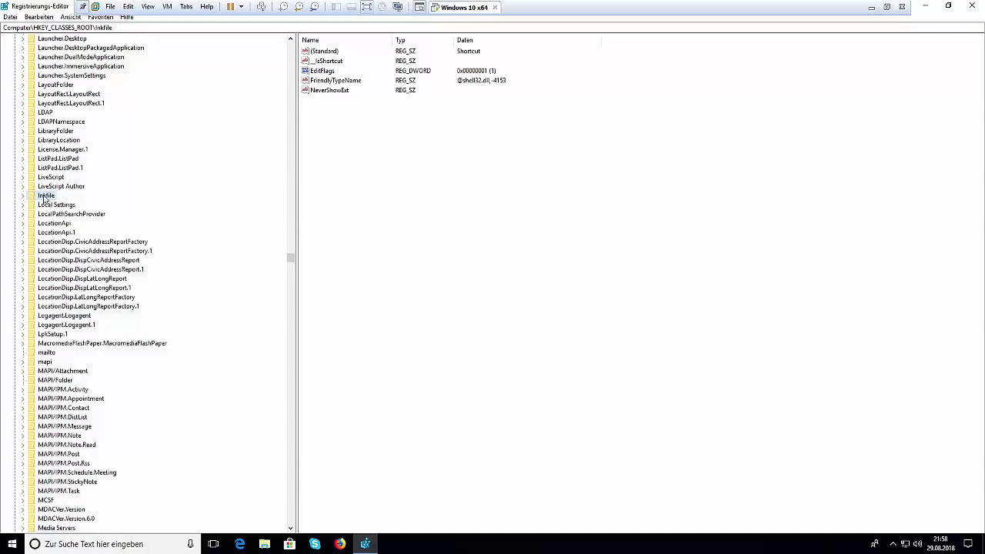
click(23, 197)
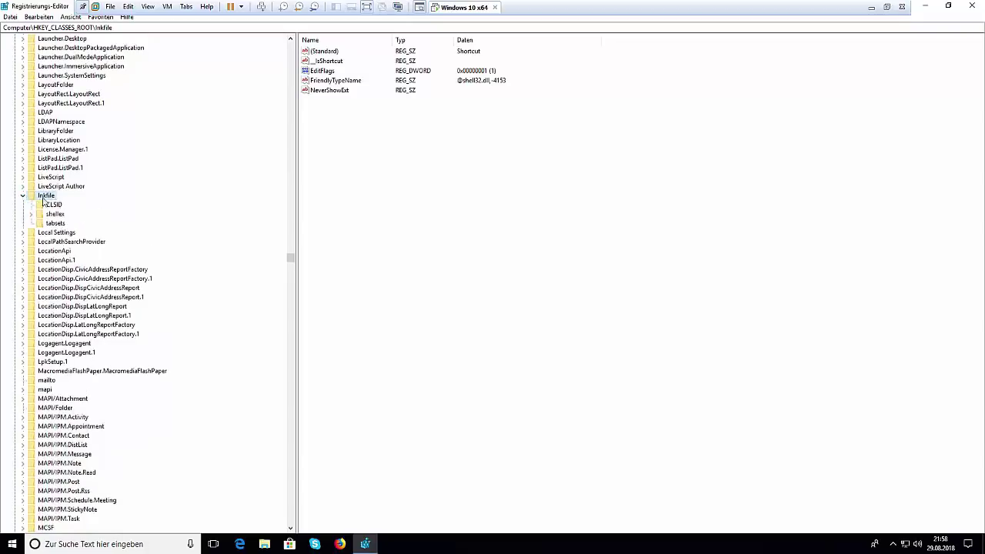
click(434, 125)
click(331, 61)
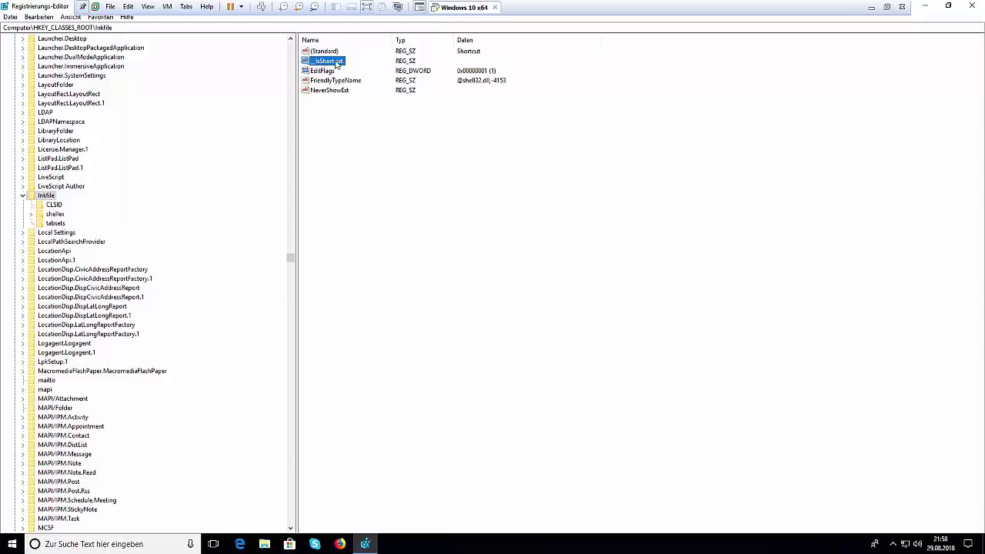
click(329, 71)
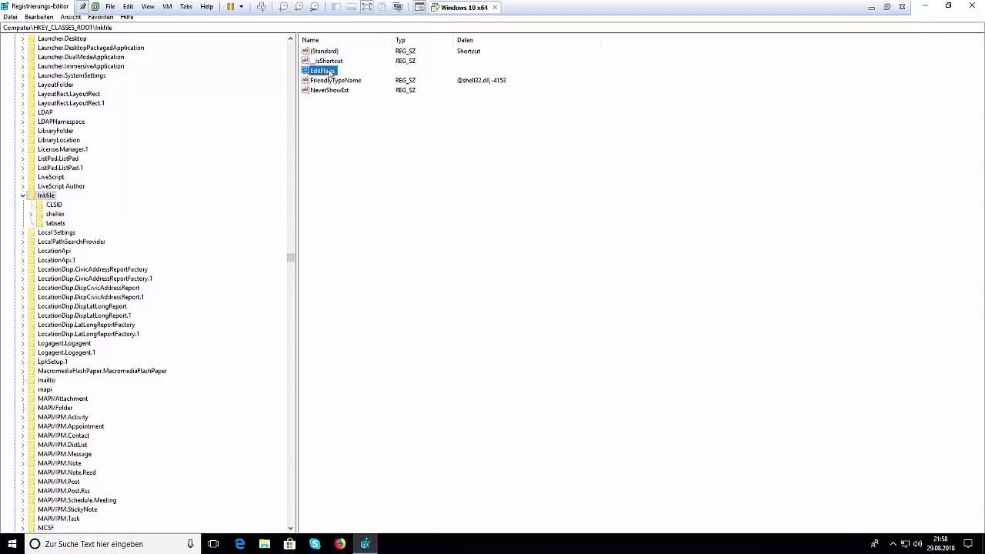
click(331, 62)
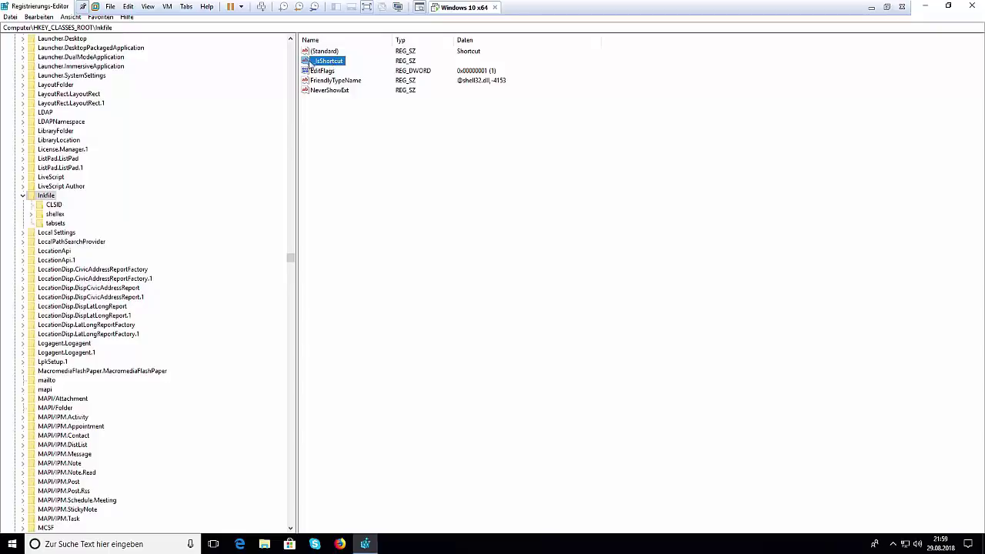
click(317, 70)
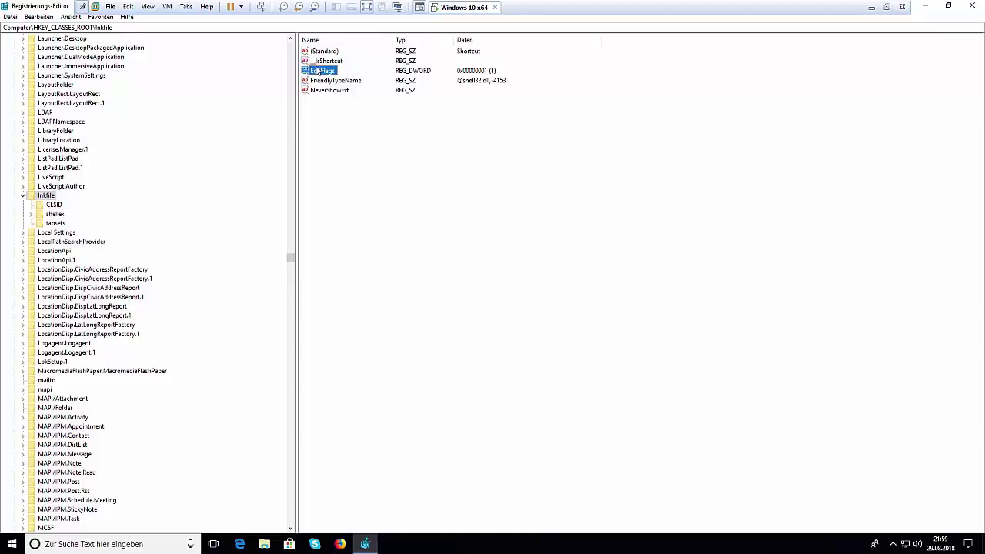
- Copy the IsShortcut text from the underscore-prefixed value name in the lnkfile key, and delete that value
click(326, 63)
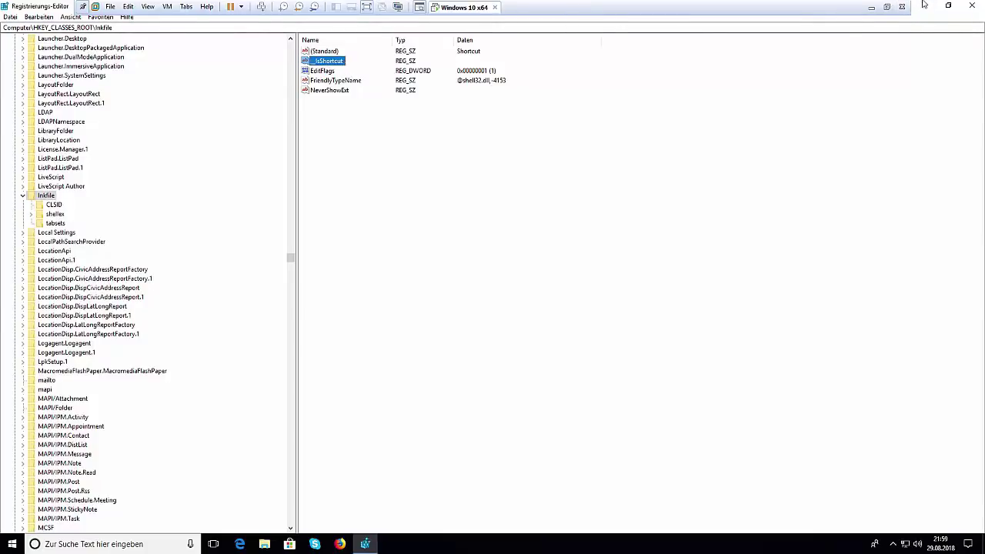
right_click(337, 62)
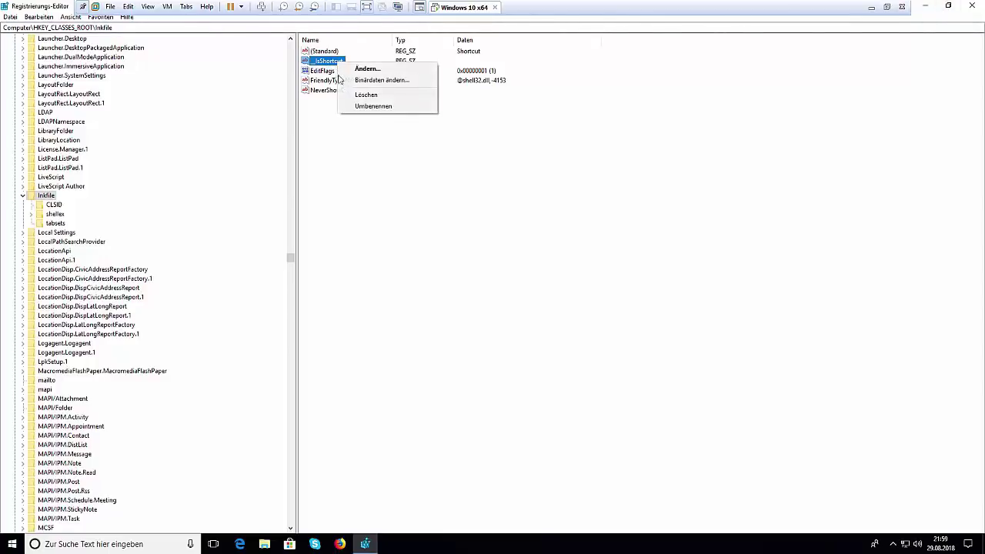
click(356, 105)
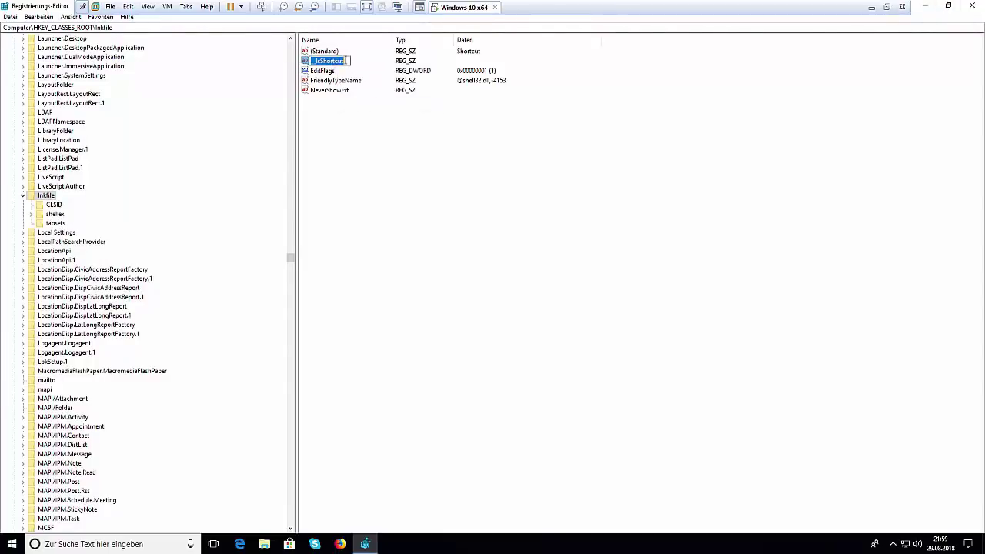
click(316, 60)
double_click(316, 60)
click(316, 60)
drag(318, 60, 348, 60)
key(ctrl+c)
key(Delete)
key(Delete)
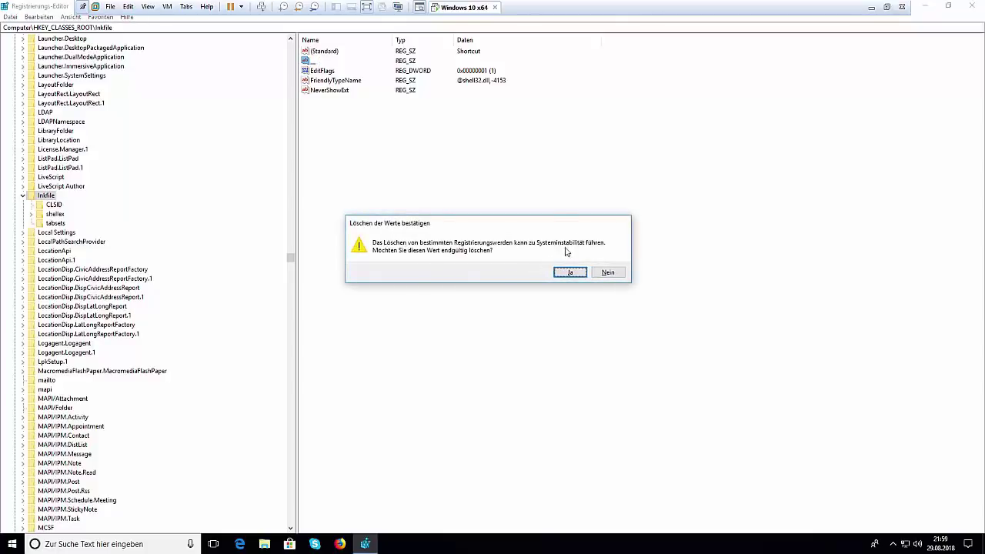
click(567, 272)
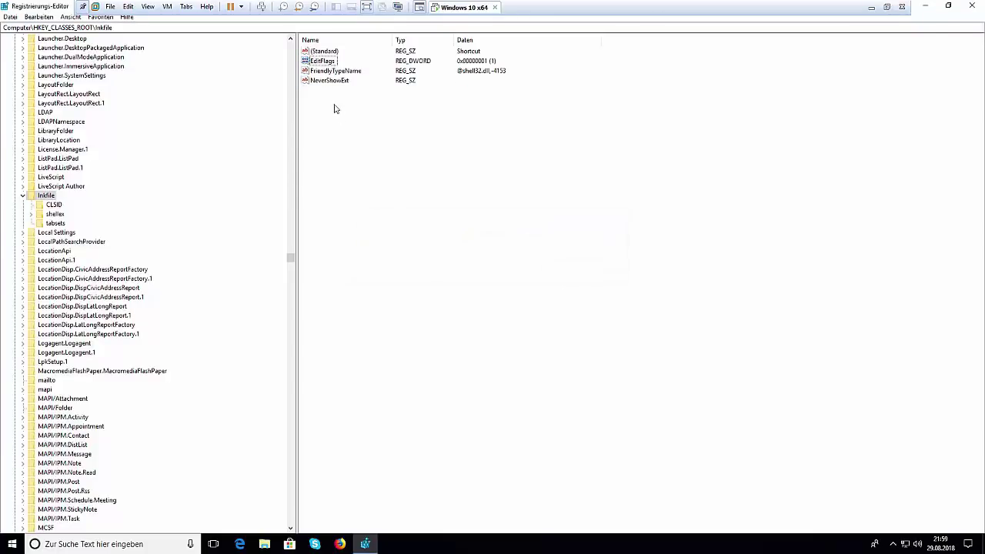
- Refresh the registry view, minimize the Registry Editor and select the Acrobat Reader DC desktop shortcut
click(69, 17)
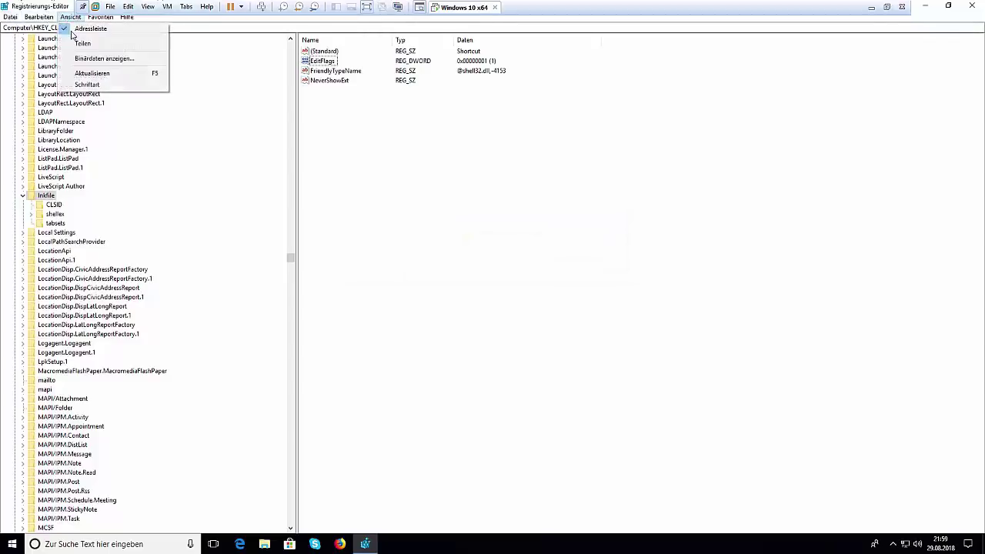
click(89, 73)
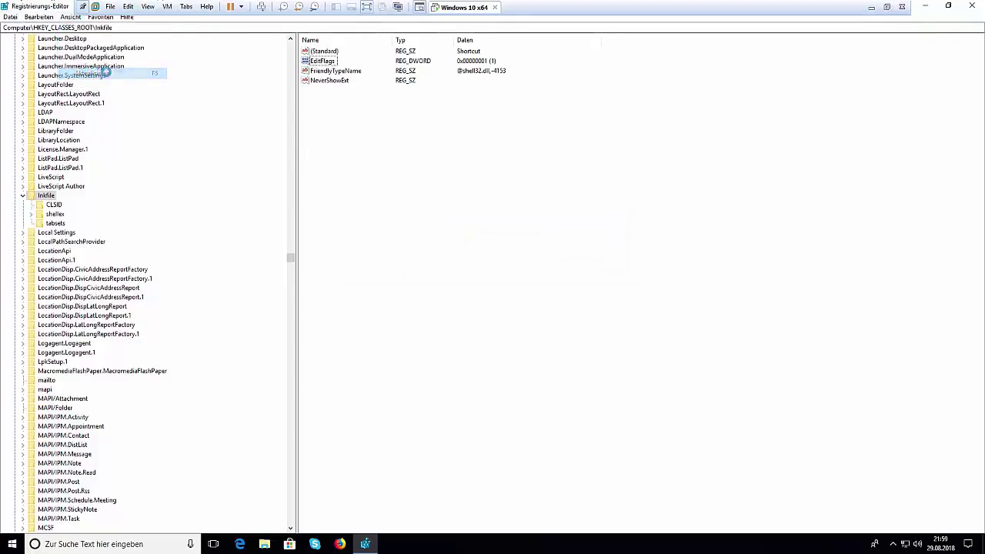
click(922, 8)
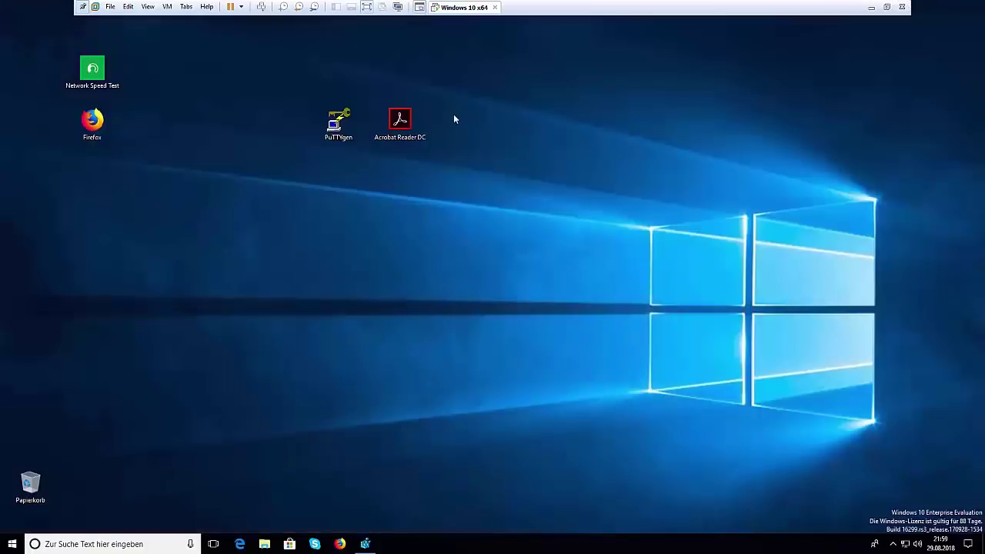
click(379, 137)
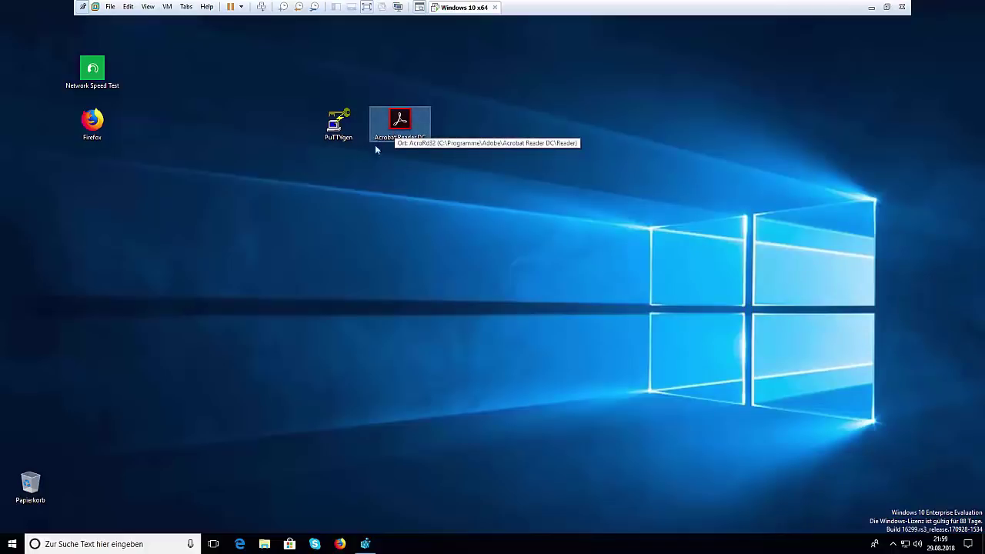
- Switch to the host desktop, place the Paint 3D shortcut near Firefox, and return to the Windows 10 x64 virtual machine
click(870, 9)
mouse_move(153, 69)
mouse_down()
mouse_move(449, 230)
mouse_move(486, 264)
mouse_up()
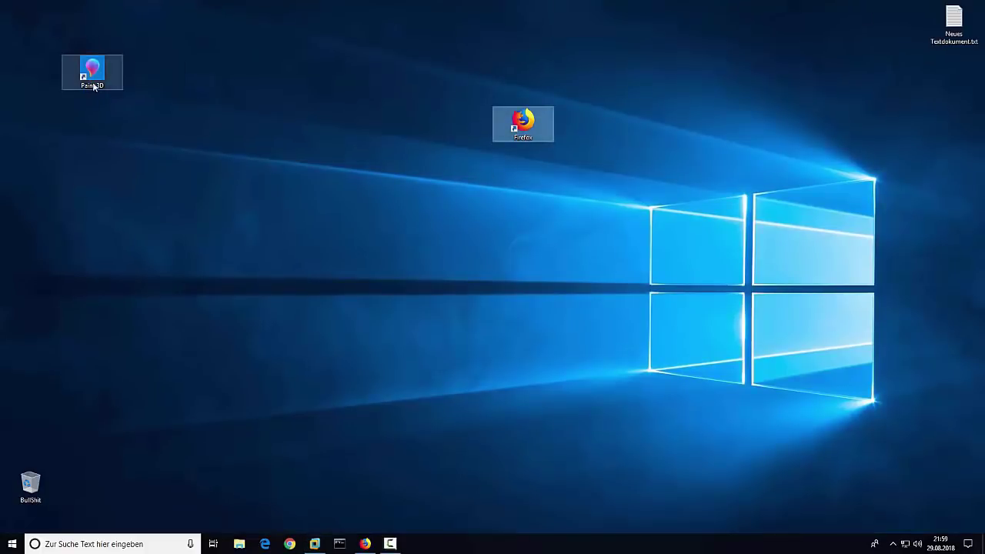
drag(93, 82, 410, 120)
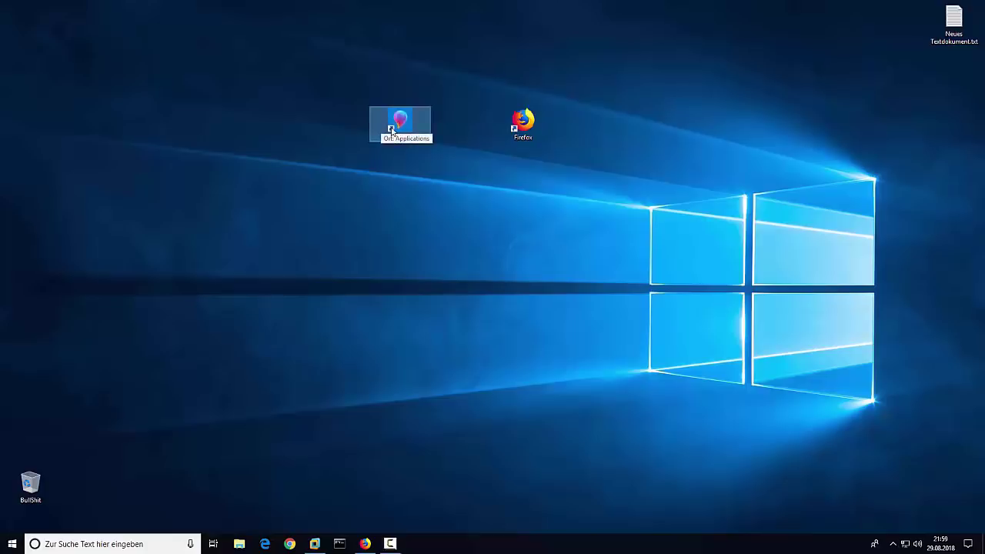
click(284, 130)
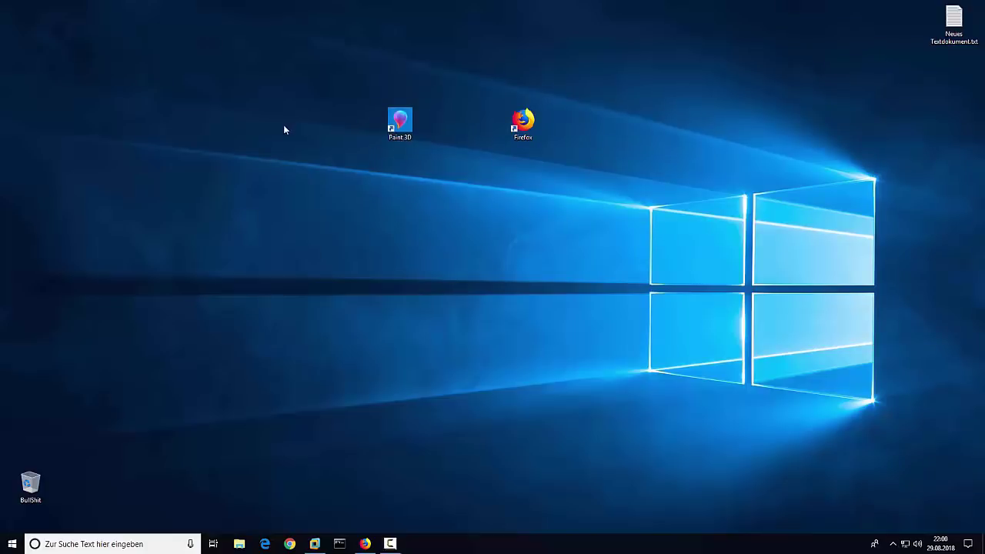
click(315, 544)
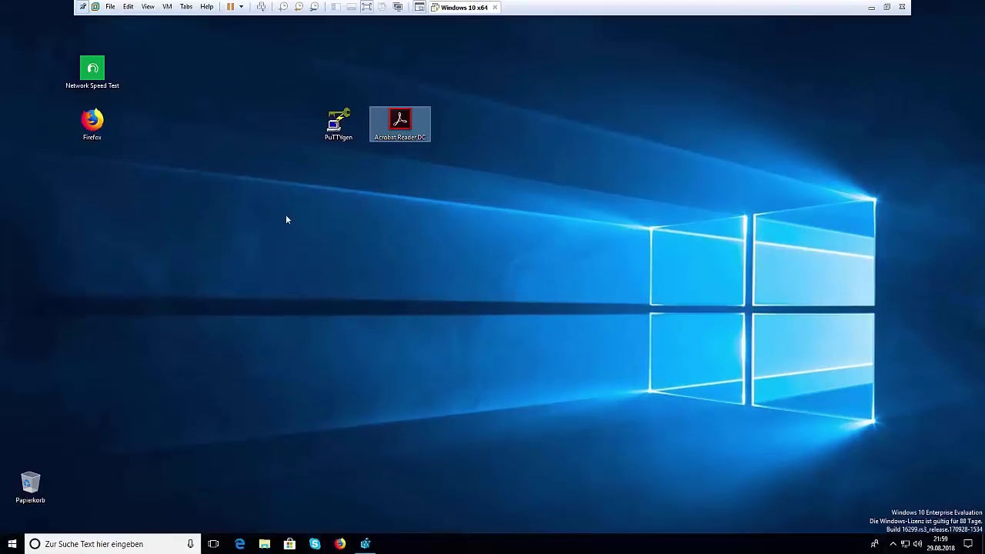
- Place a OneNote shortcut from the Start menu on the desktop beside the Acrobat Reader DC shortcut
click(12, 544)
drag(281, 308, 471, 129)
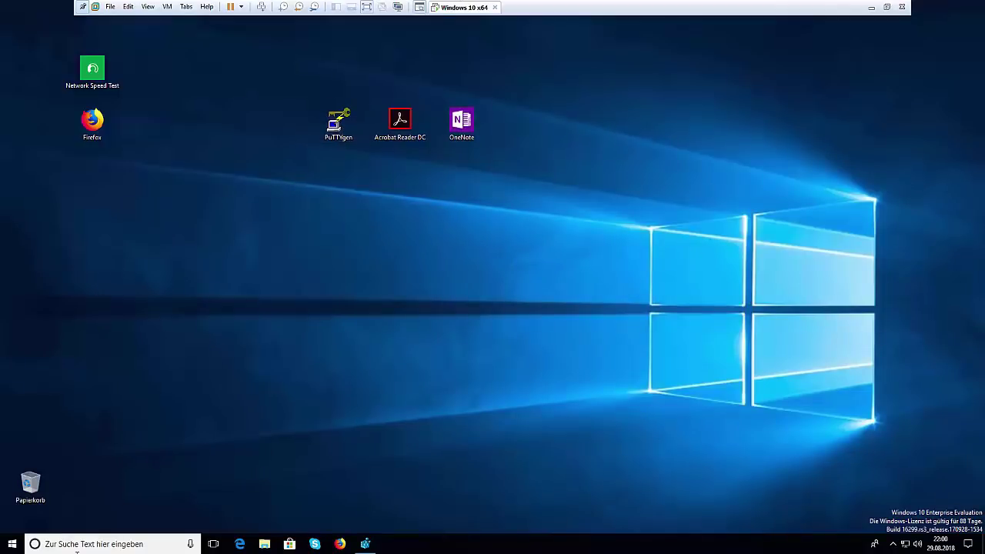
- Create a new string value in the lnkfile registry key and rename it to the copied name IsShortcut
click(365, 544)
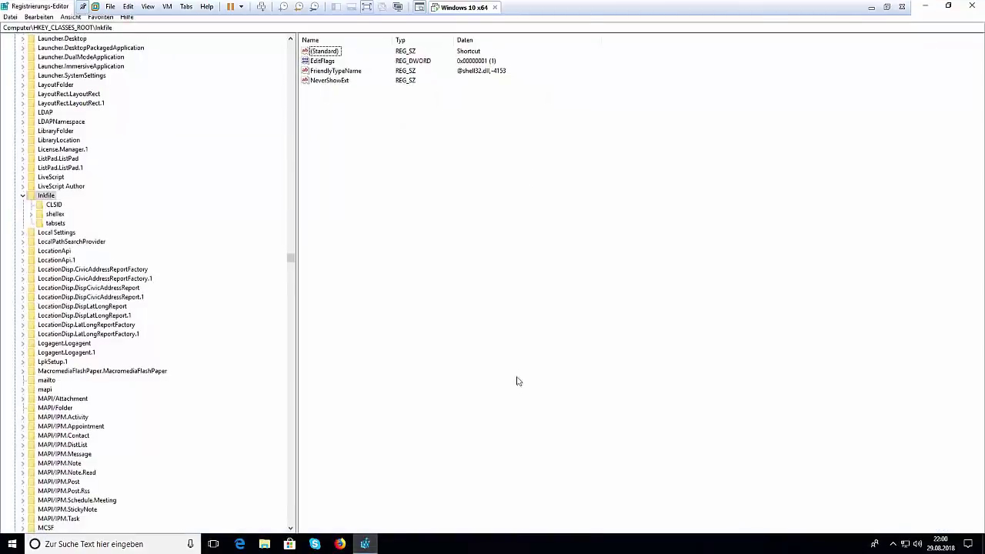
right_click(338, 129)
mouse_move(361, 135)
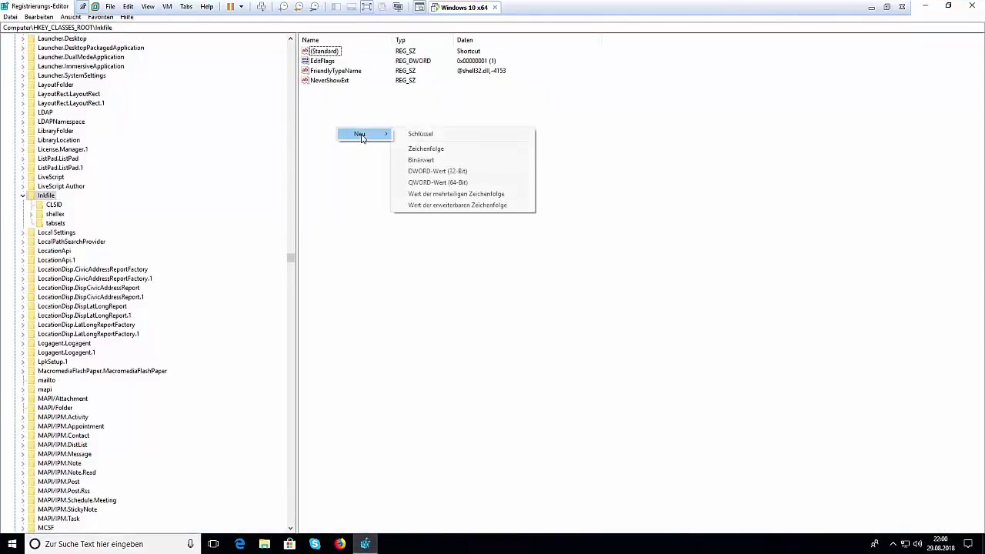
click(424, 149)
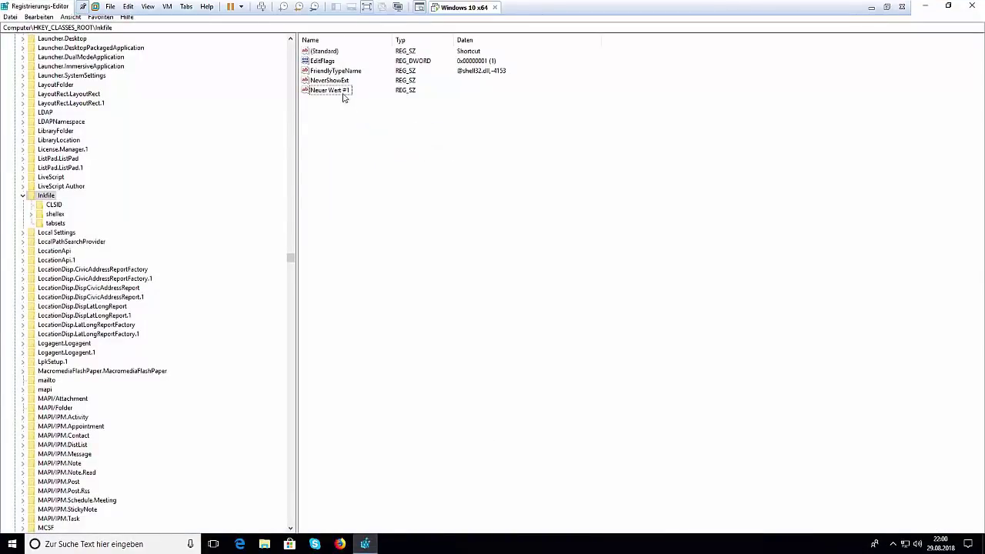
right_click(344, 93)
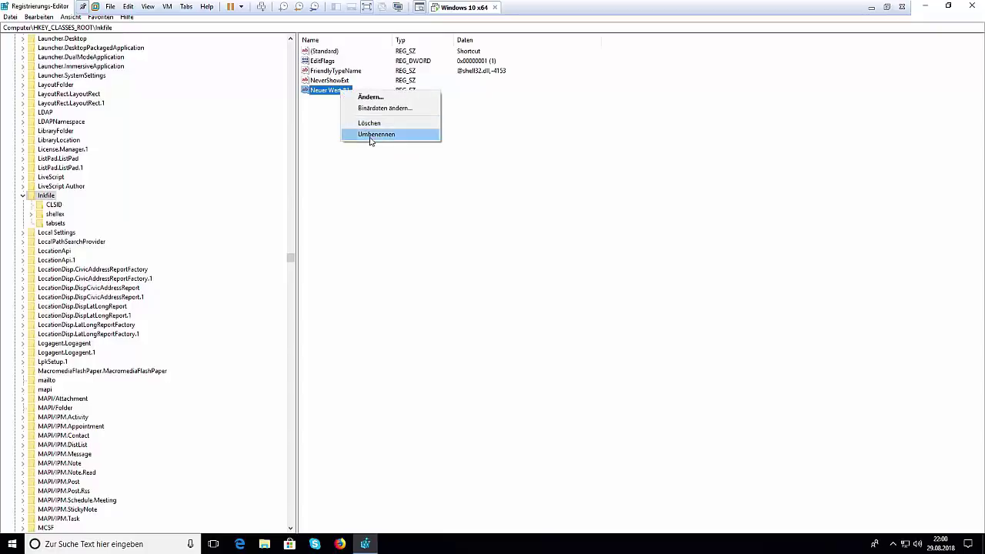
click(370, 135)
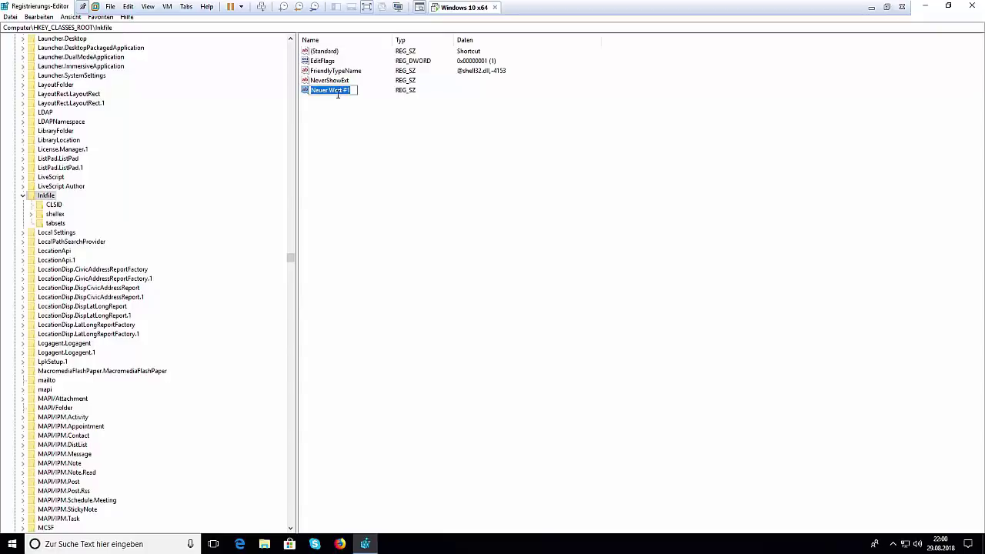
key(ctrl+v)
click(354, 142)
click(321, 89)
- Collapse the lnkfile key, close the Registry Editor and refresh the desktop
click(23, 197)
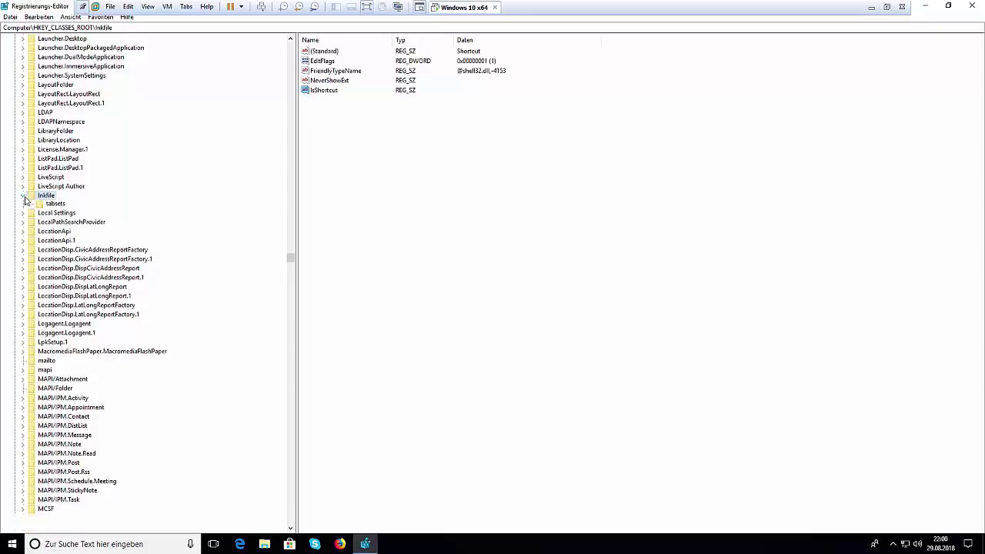
click(974, 7)
right_click(309, 186)
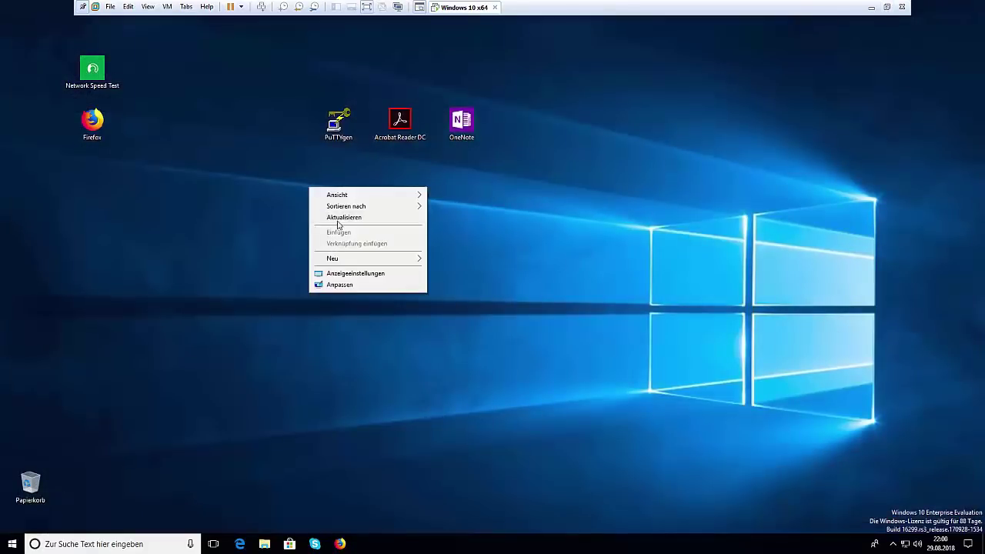
click(336, 218)
click(11, 546)
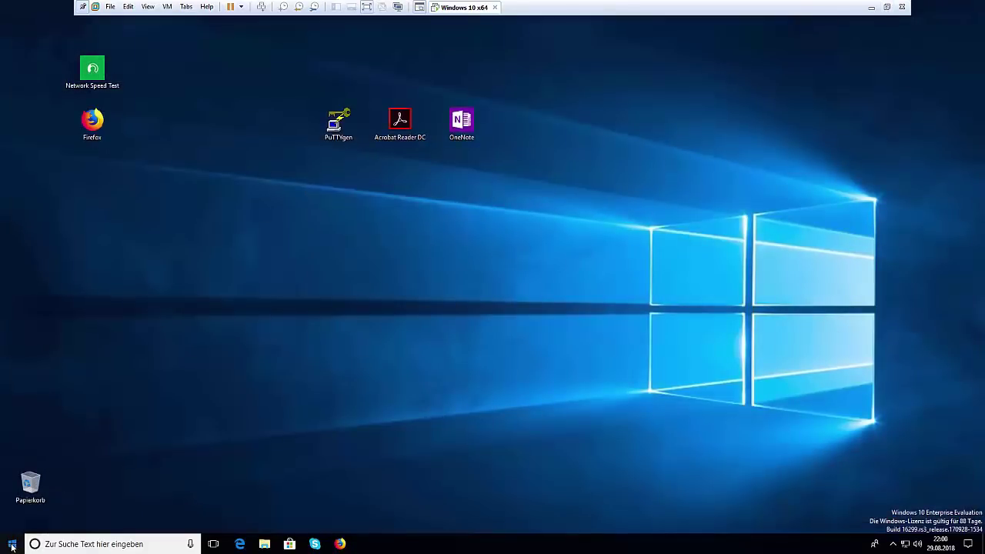
key(Escape)
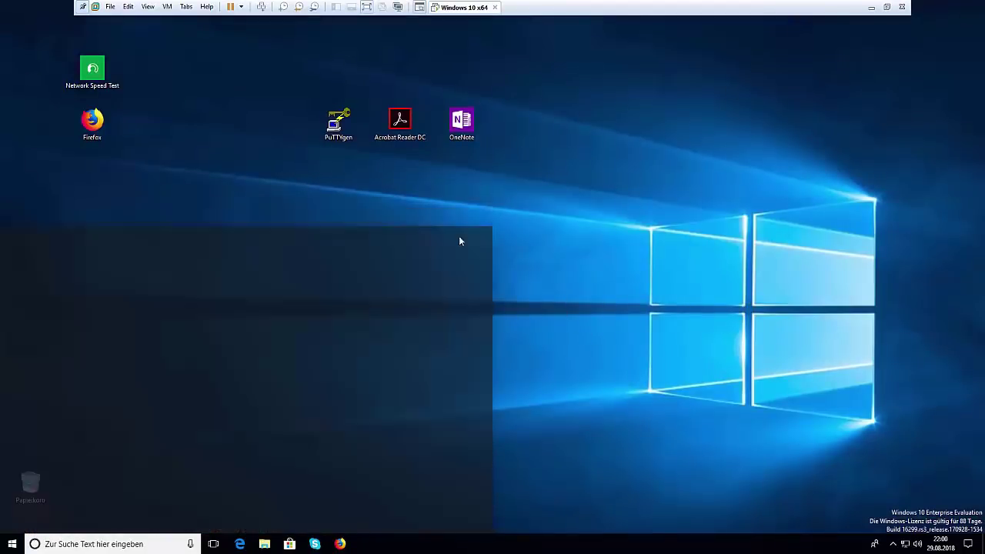
drag(400, 123, 370, 362)
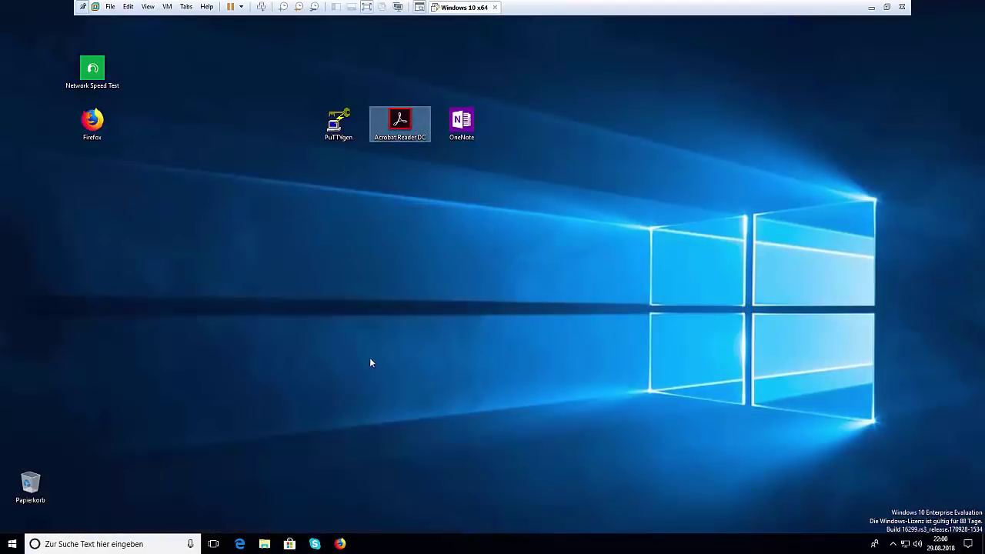
click(369, 362)
- Restart Windows in the virtual machine
click(12, 548)
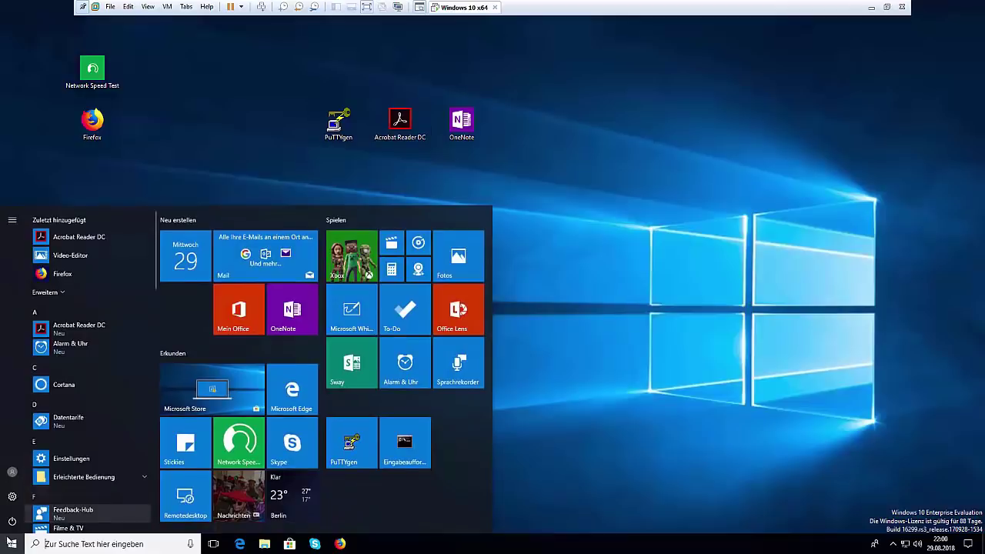
click(12, 522)
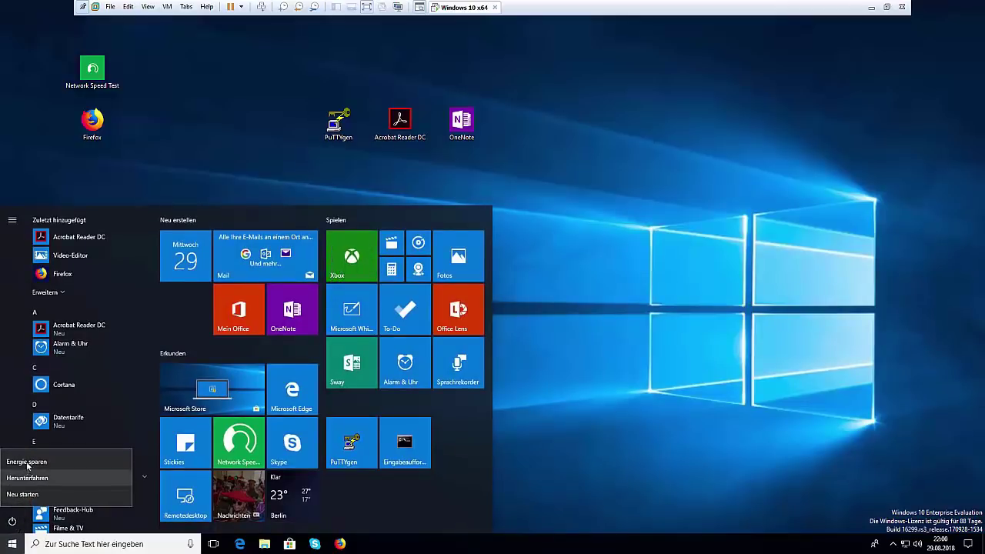
click(24, 494)
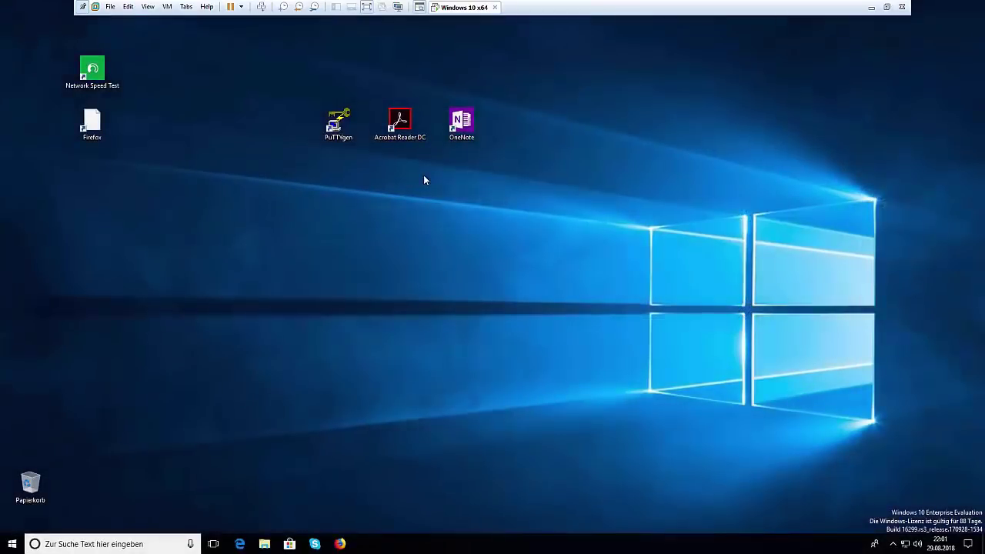
- Check the shortcut arrows on the OneNote, Acrobat Reader DC, PuTTYgen and Firefox desktop icons, and refresh the desktop
click(458, 129)
click(389, 132)
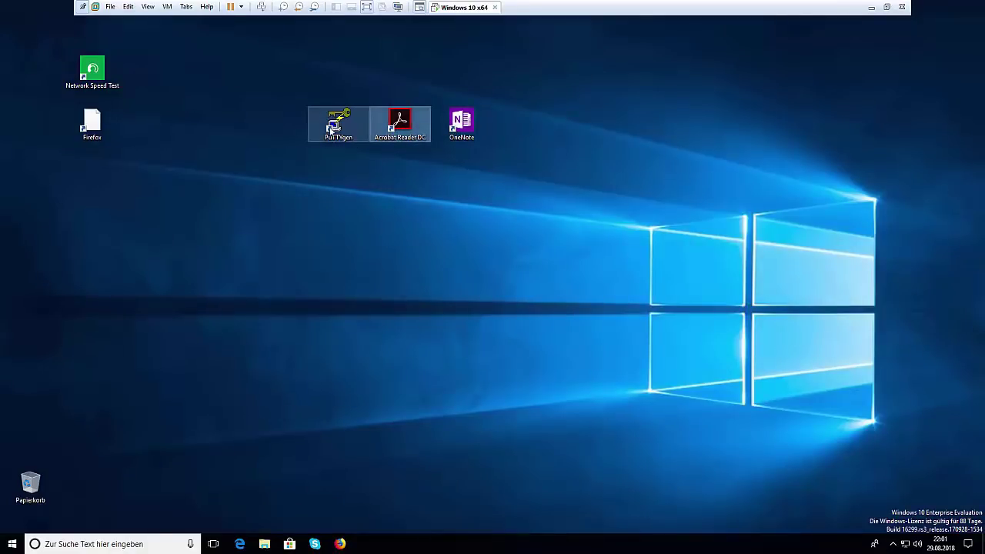
click(323, 130)
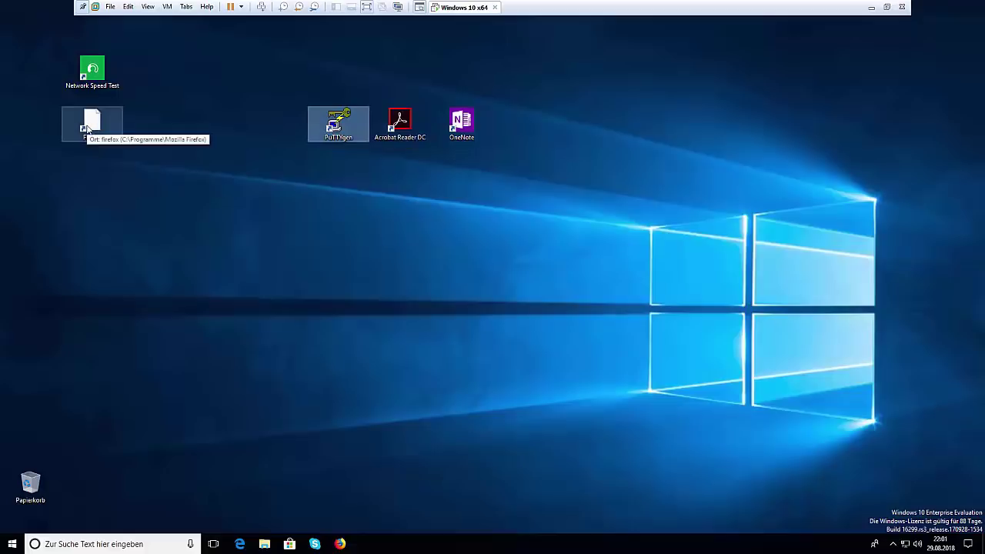
click(126, 143)
right_click(126, 140)
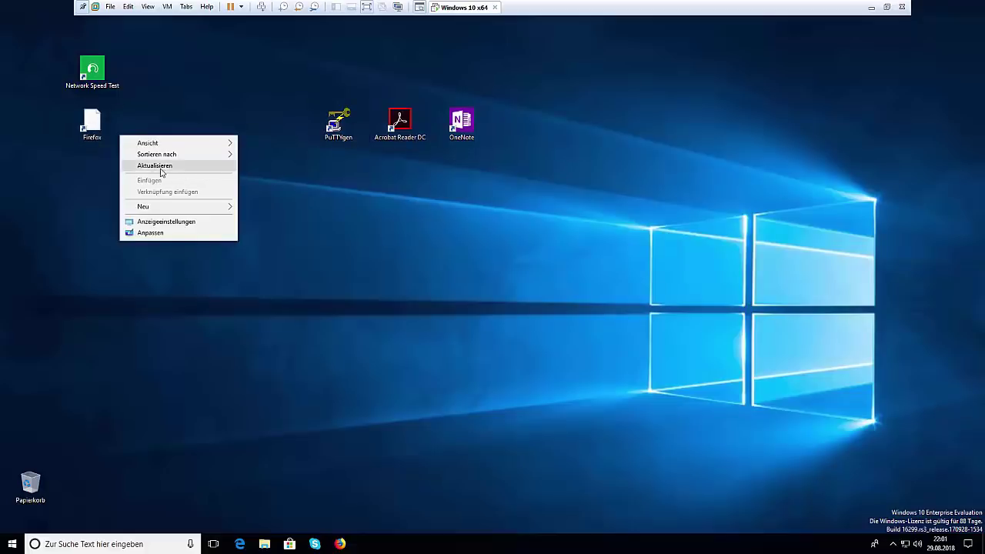
click(188, 167)
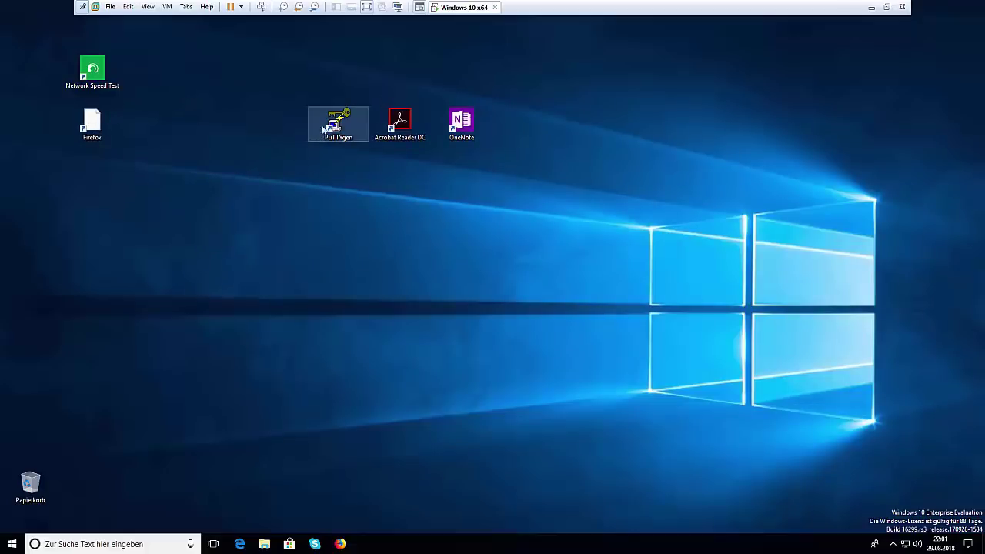
- Pin the PuTTYgen and Acrobat Reader DC desktop shortcuts to the taskbar
drag(338, 124, 402, 548)
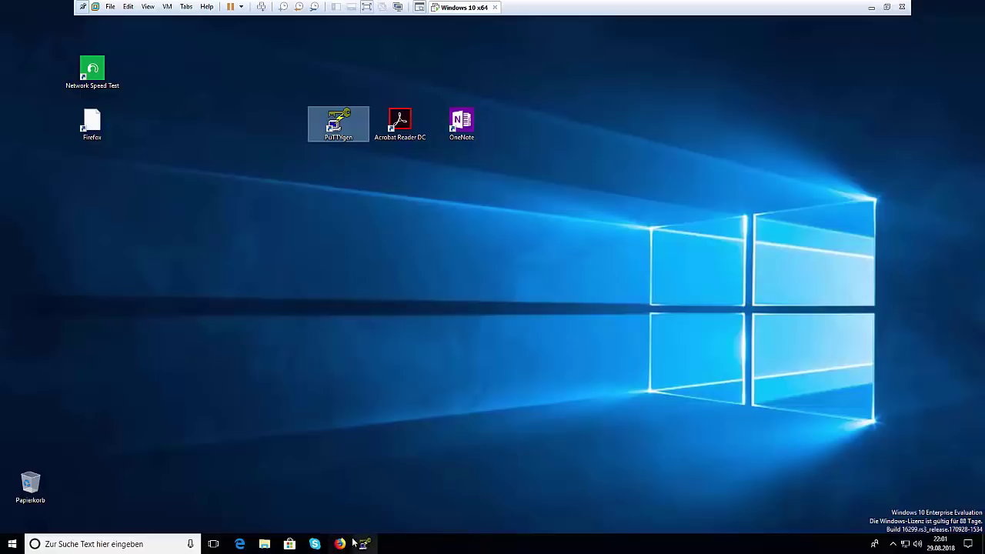
drag(401, 124, 413, 539)
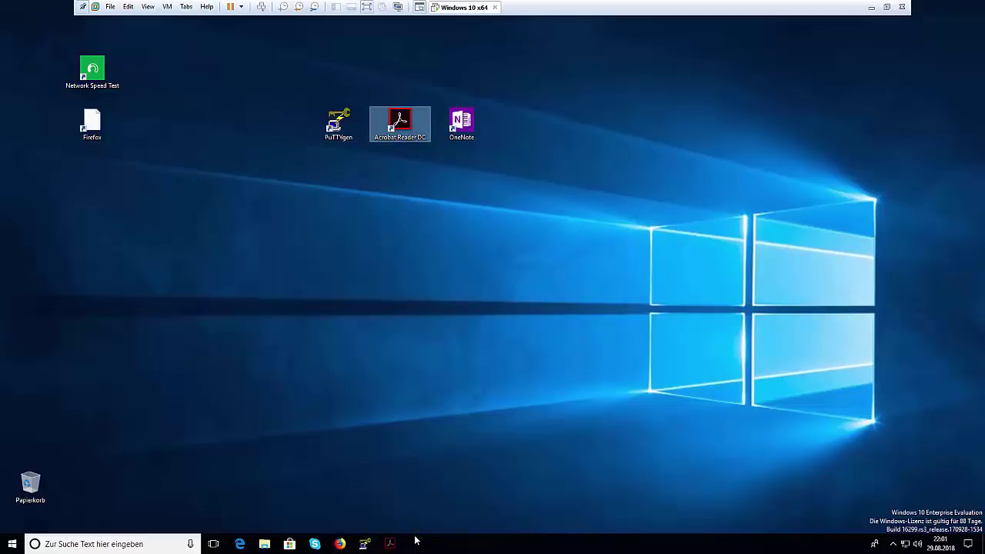
- Unpin Acrobat Reader DC from the taskbar and pin it again using the desktop shortcut's own pin command
right_click(399, 133)
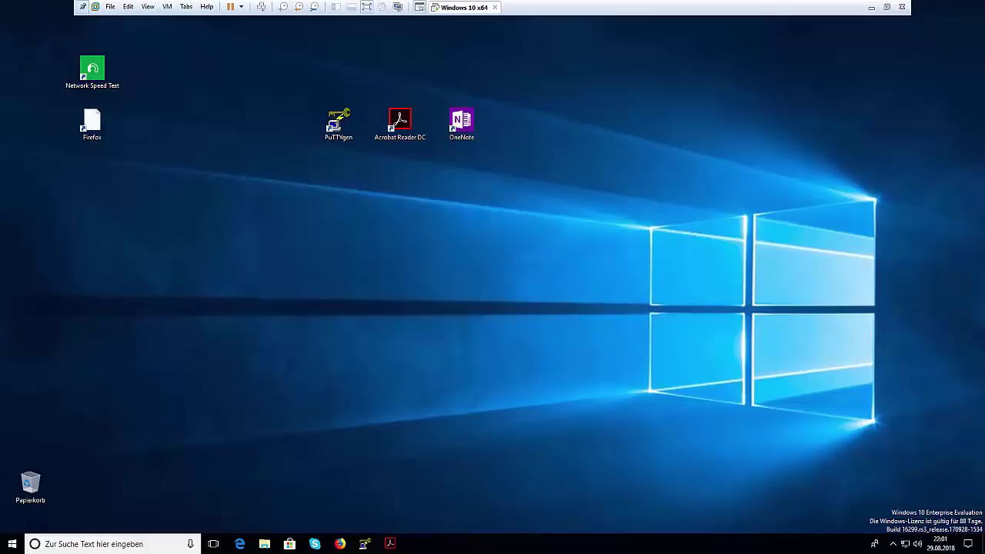
right_click(390, 544)
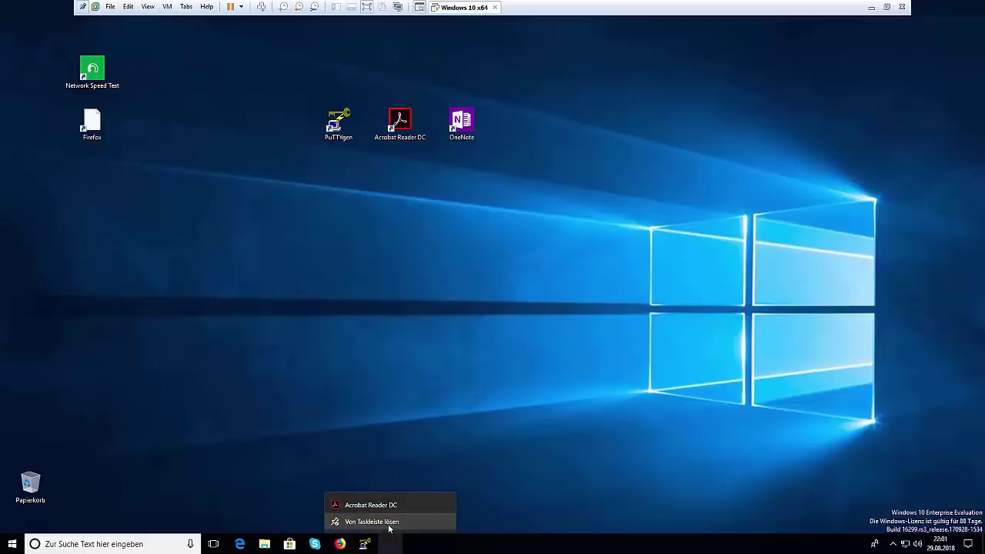
click(390, 523)
right_click(403, 113)
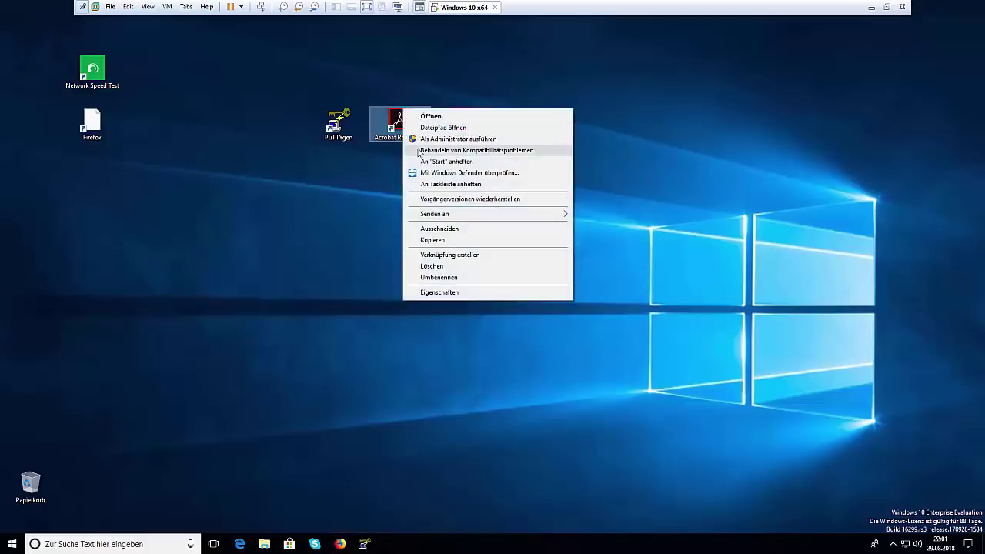
click(466, 185)
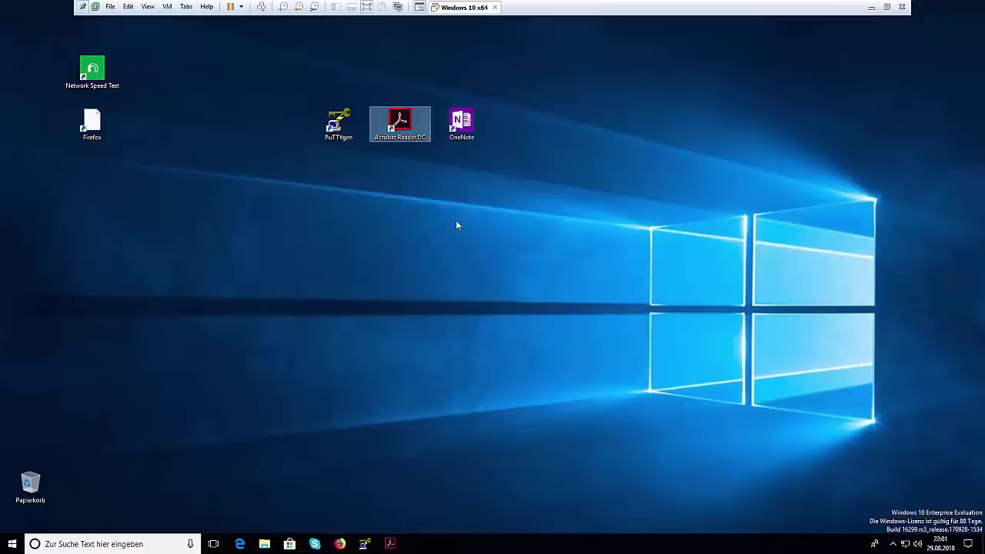
- Test the pinned Acrobat Reader DC by launching it from the taskbar, and close it again
click(390, 545)
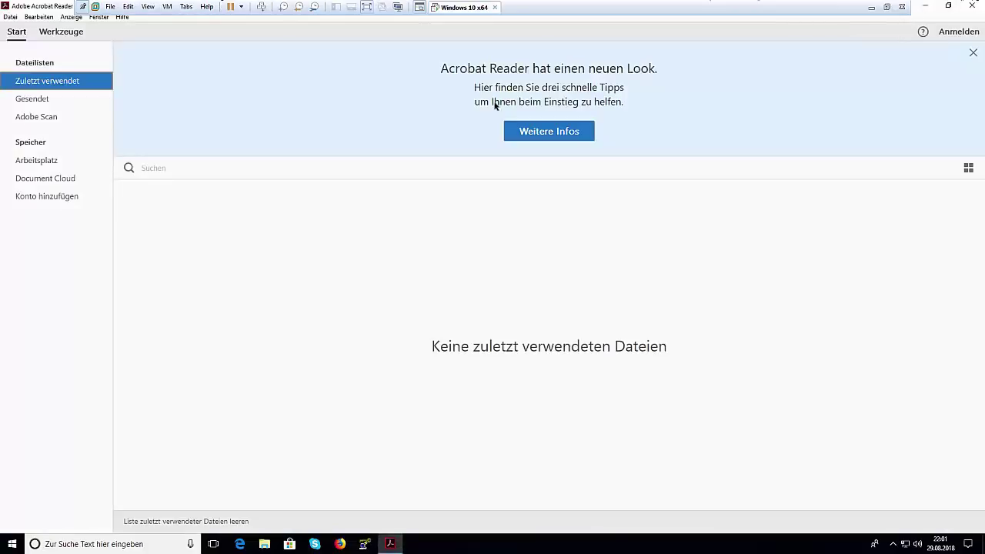
click(972, 7)
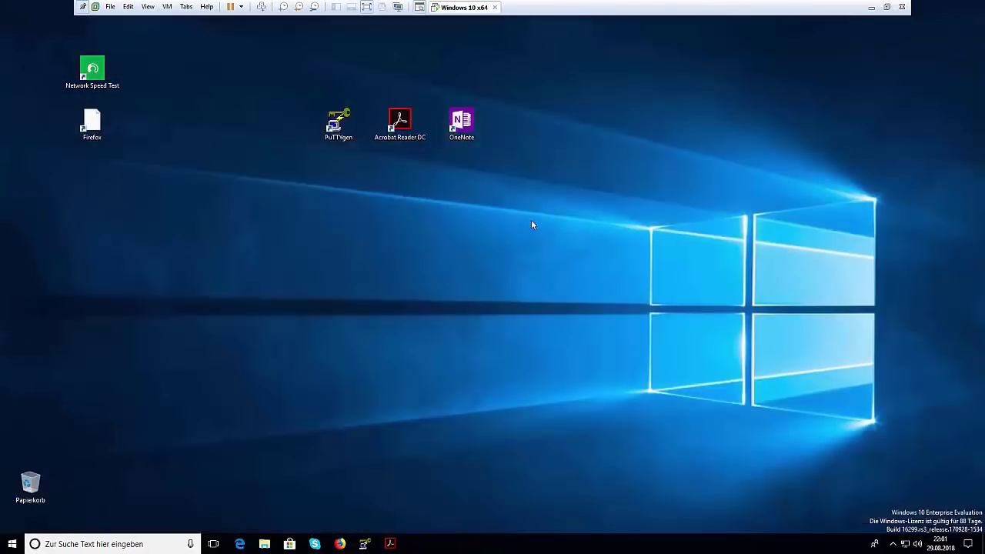